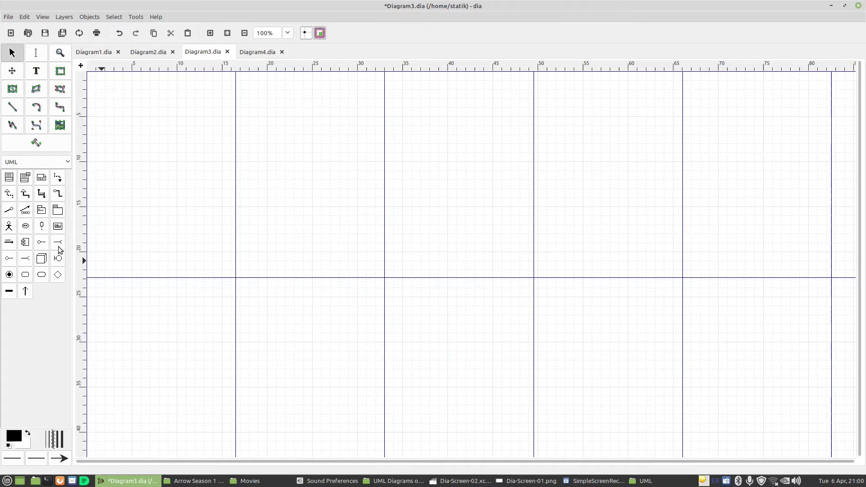
Place a UML actor in the upper part of the canvas and label it Customer.
{"action": "left_click", "coordinate": [8, 227]}
{"action": "left_click", "coordinate": [277, 180]}
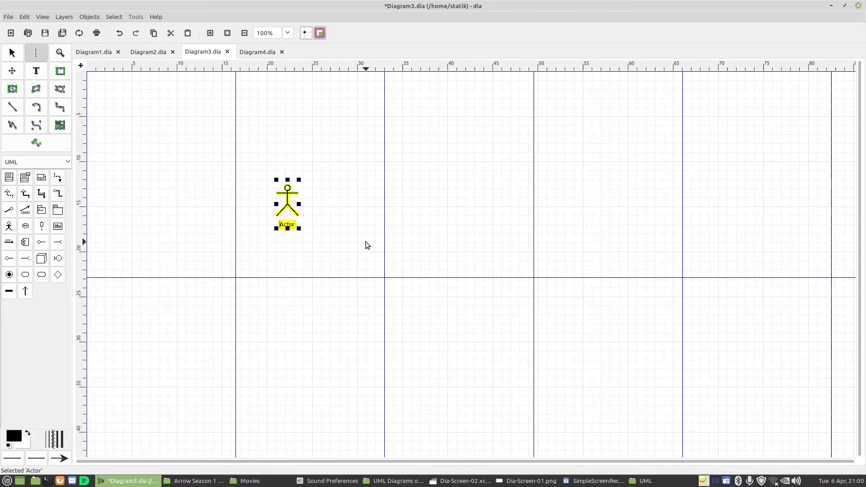
{"action": "type", "text": "Customer"}
{"action": "key", "text": "Delete"}
{"action": "key", "text": "Delete"}
{"action": "key", "text": "Delete"}
{"action": "key", "text": "Delete"}
{"action": "key", "text": "Delete"}
{"action": "key", "text": "Escape"}
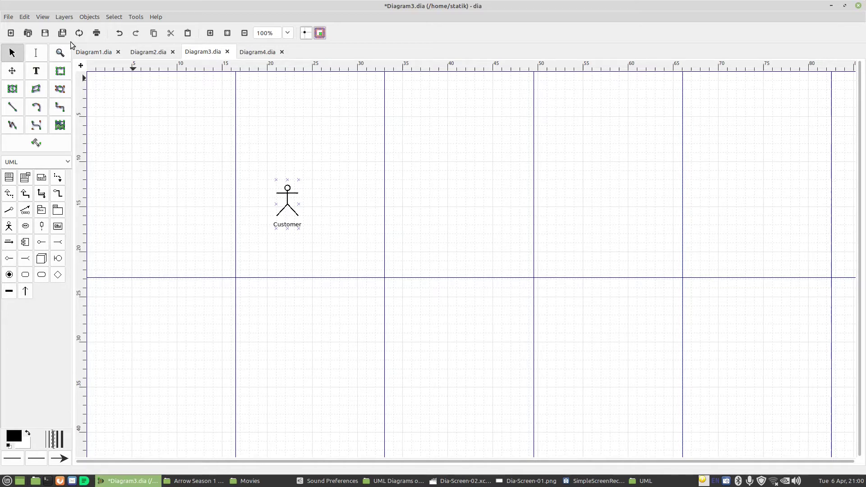
{"action": "left_click", "coordinate": [48, 17]}
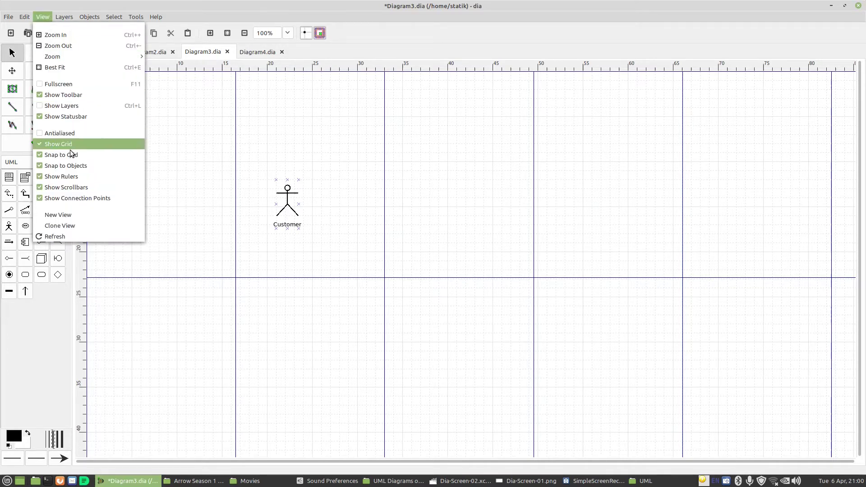
{"action": "left_click", "coordinate": [225, 146]}
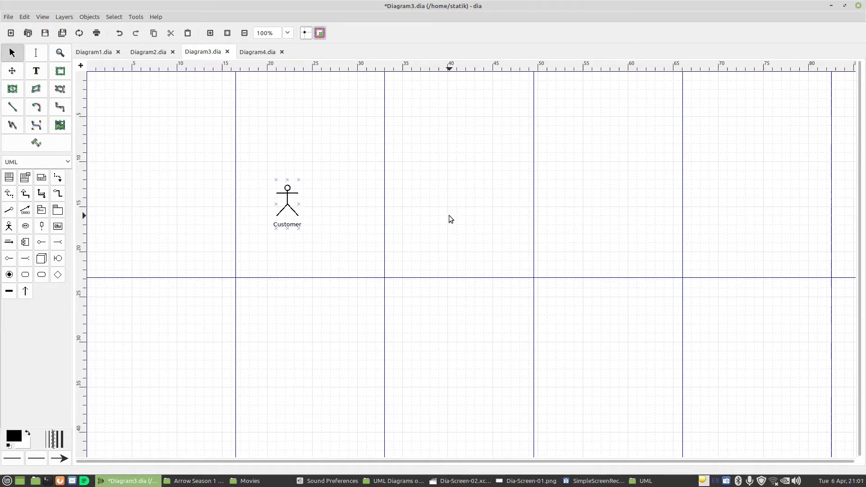
Add a large UML package named ATM to the right of the Customer actor and enlarge it to about 12 by 22 ruler units.
{"action": "left_click", "coordinate": [61, 215]}
{"action": "left_click", "coordinate": [377, 145]}
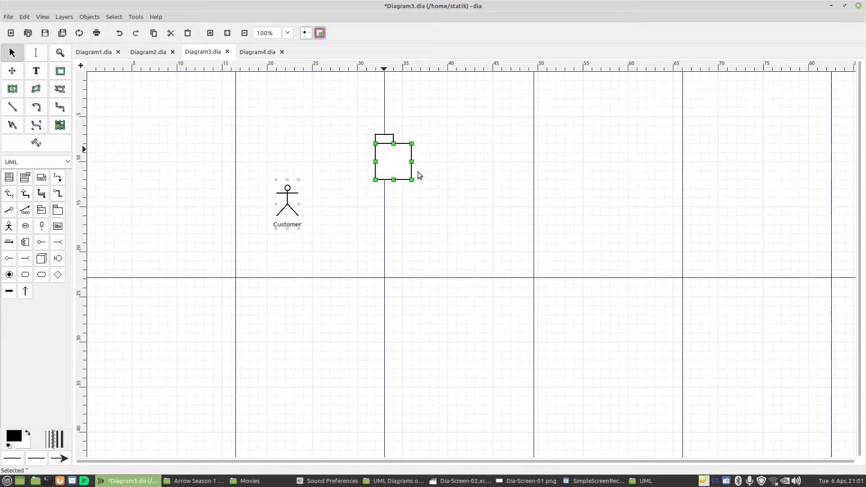
{"action": "double_click", "coordinate": [394, 167]}
{"action": "left_click", "coordinate": [416, 199]}
{"action": "type", "text": "ATM"}
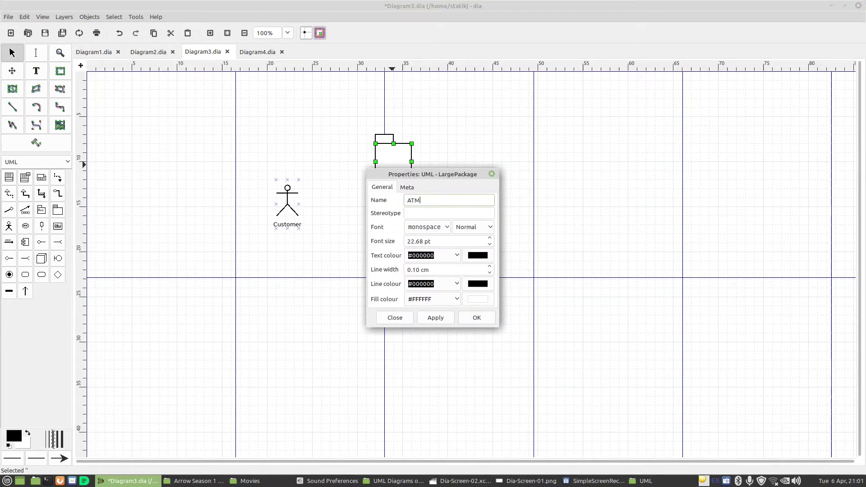
{"action": "left_click", "coordinate": [490, 319]}
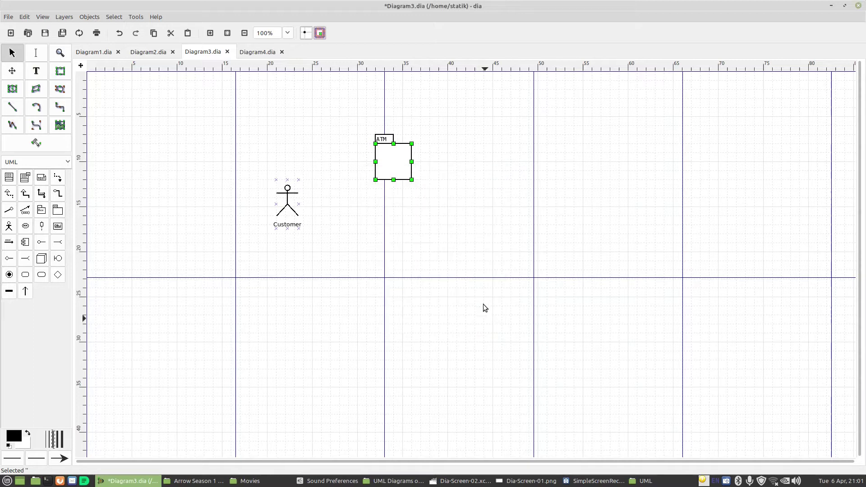
{"action": "left_click_drag", "start_coordinate": [411, 180], "coordinate": [484, 342]}
{"action": "left_click", "coordinate": [490, 346]}
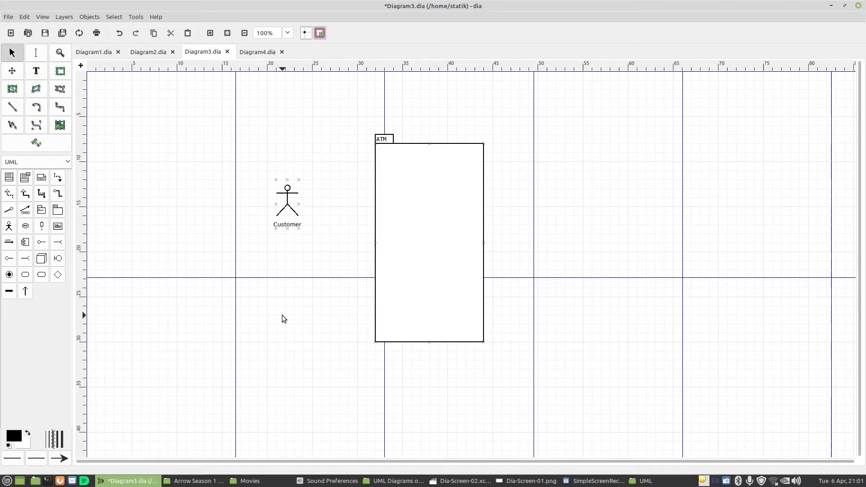
Add a use case labelled Deposit inside the upper part of the ATM package.
{"action": "left_click", "coordinate": [25, 226]}
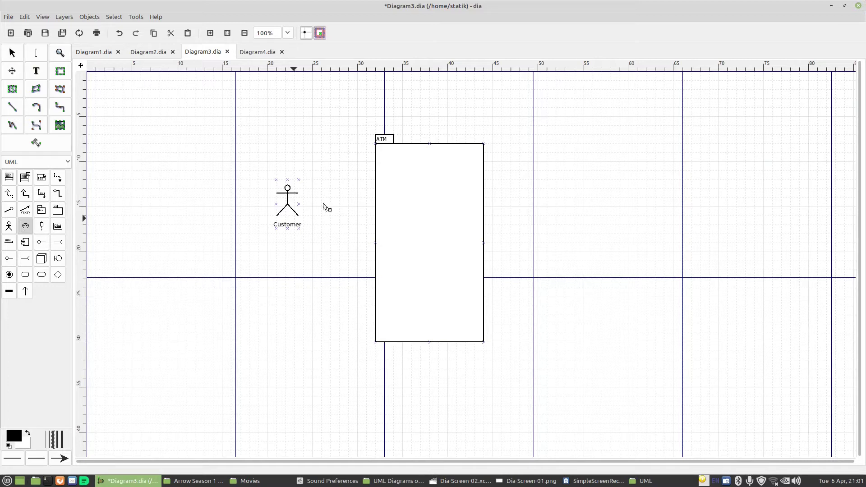
{"action": "left_click", "coordinate": [421, 162]}
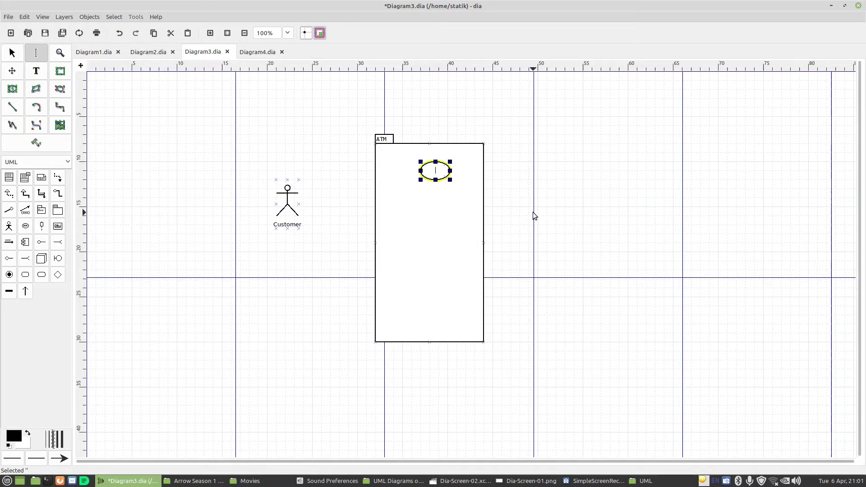
{"action": "type", "text": "DEposit"}
{"action": "key", "text": "Left"}
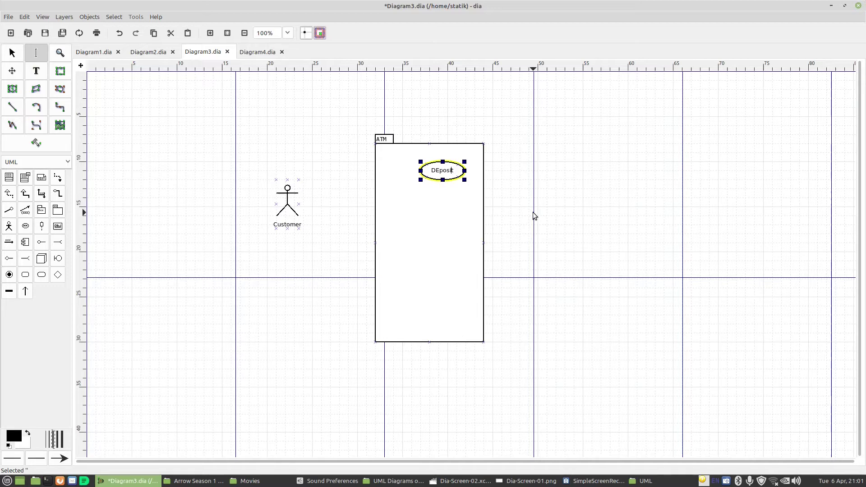
{"action": "key", "text": "Left"}
{"action": "key", "text": "Left"}
{"action": "key", "text": "BackSpace"}
{"action": "type", "text": "e"}
{"action": "left_click", "coordinate": [532, 211]}
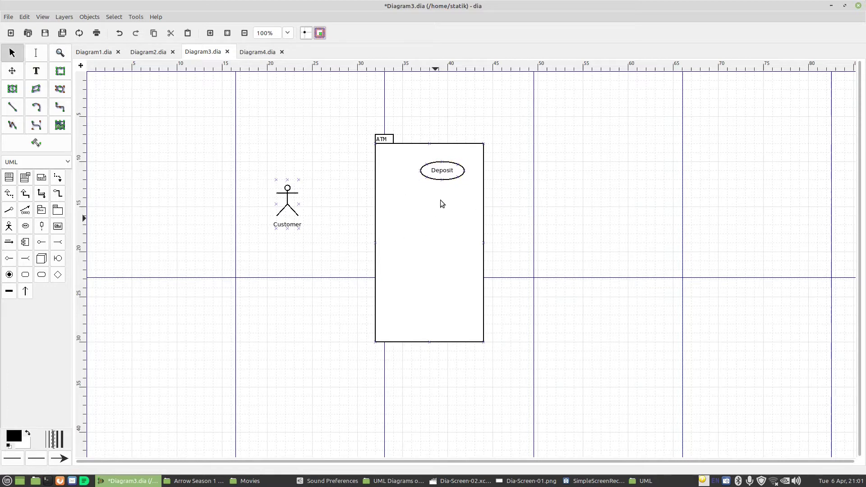
Try narrowing the ATM package to about 11 ruler units and shifting the Deposit use case left to centre it.
{"action": "mouse_move", "coordinate": [437, 172]}
{"action": "left_mouse_down"}
{"action": "mouse_move", "coordinate": [401, 171]}
{"action": "mouse_move", "coordinate": [491, 164]}
{"action": "mouse_move", "coordinate": [299, 237]}
{"action": "mouse_move", "coordinate": [510, 271]}
{"action": "mouse_move", "coordinate": [462, 205]}
{"action": "mouse_move", "coordinate": [572, 265]}
{"action": "mouse_move", "coordinate": [461, 180]}
{"action": "mouse_move", "coordinate": [432, 170]}
{"action": "mouse_move", "coordinate": [435, 178]}
{"action": "left_mouse_up"}
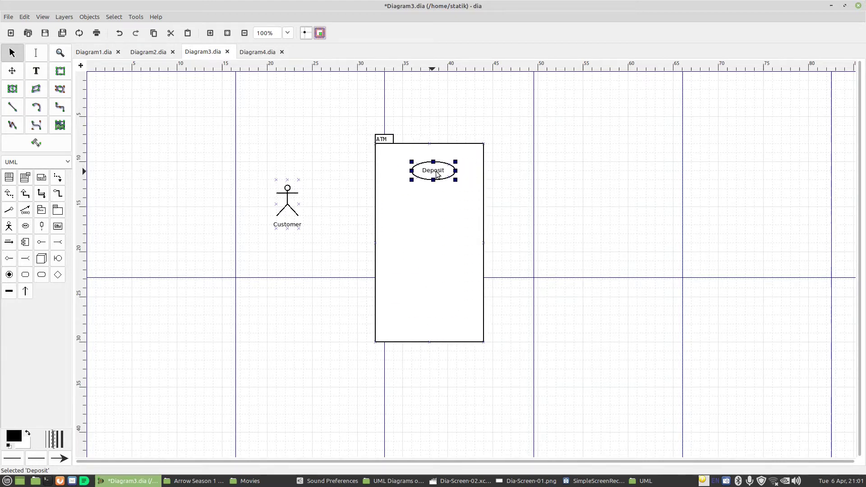
{"action": "left_click", "coordinate": [483, 174]}
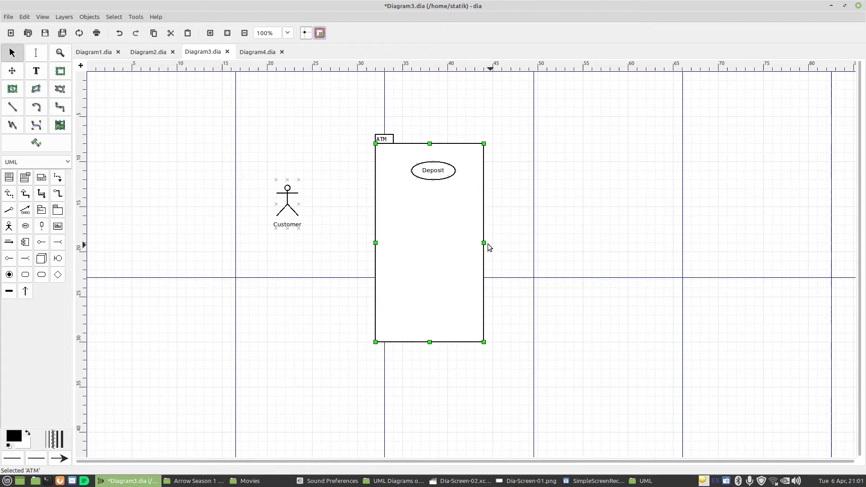
{"action": "left_click_drag", "start_coordinate": [481, 243], "coordinate": [474, 243]}
{"action": "left_click", "coordinate": [430, 172]}
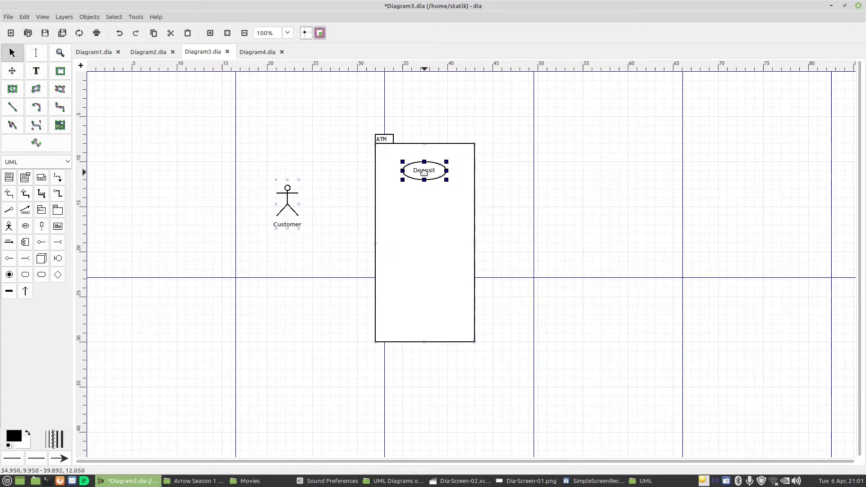
{"action": "left_click", "coordinate": [400, 201]}
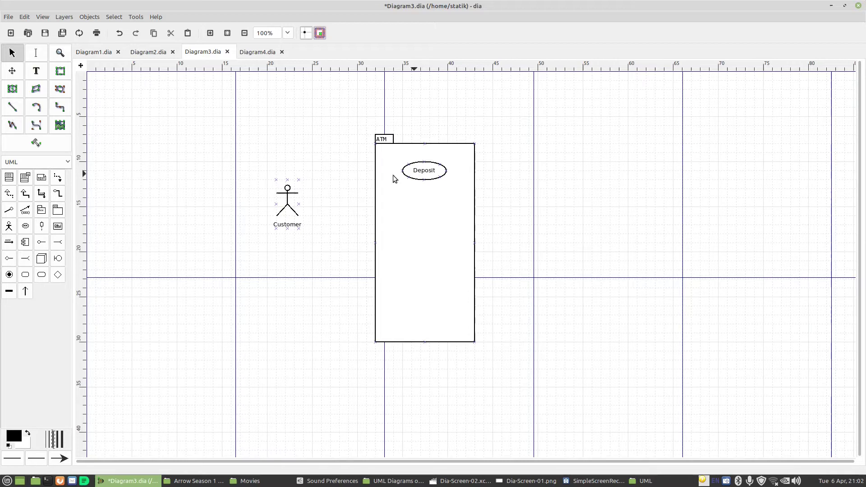
Widen the ATM package to about 15 ruler units and centre the Deposit use case horizontally in it.
{"action": "left_click", "coordinate": [474, 242]}
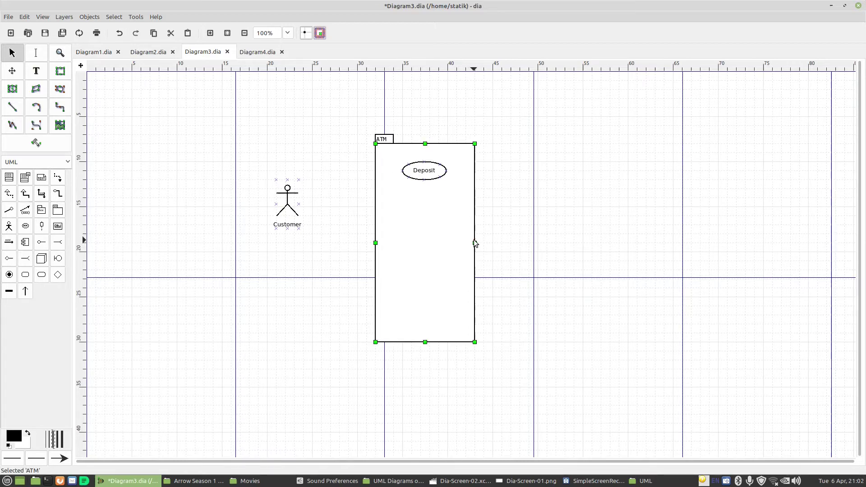
{"action": "left_click_drag", "start_coordinate": [474, 243], "coordinate": [510, 243]}
{"action": "left_click_drag", "start_coordinate": [424, 170], "coordinate": [444, 168]}
{"action": "left_click", "coordinate": [551, 216]}
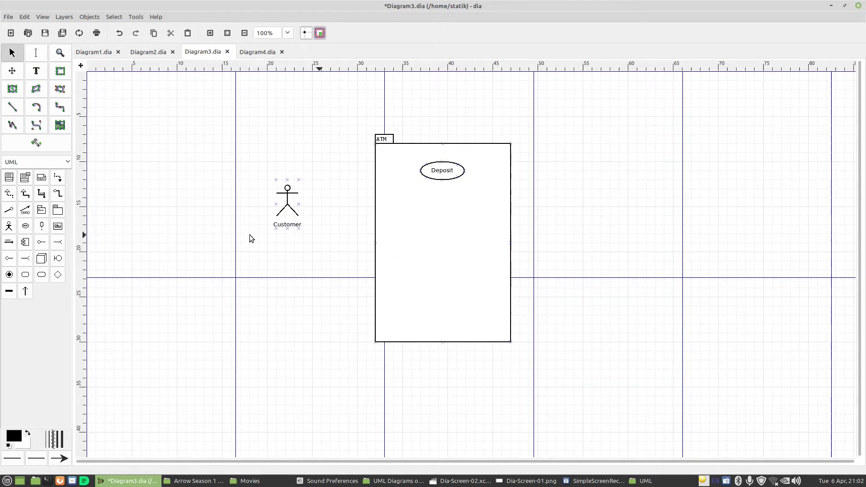
Add a use case labelled Withdraw below Deposit and line up its left edge with Deposit's.
{"action": "left_click", "coordinate": [27, 227]}
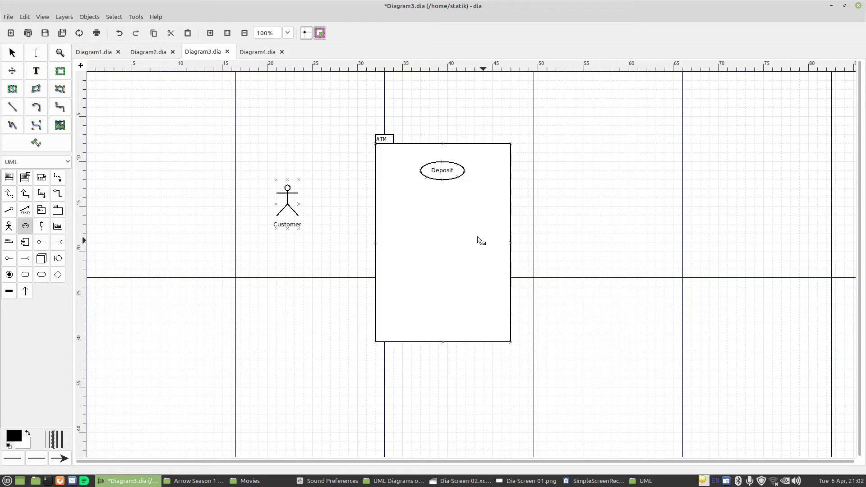
{"action": "left_click", "coordinate": [446, 234]}
{"action": "type", "text": "Withdra"}
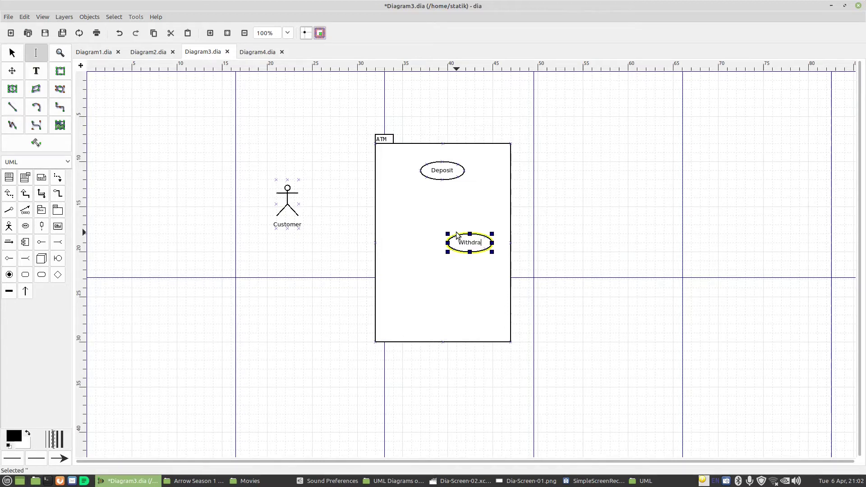
{"action": "type", "text": "w"}
{"action": "left_click", "coordinate": [599, 279]}
{"action": "left_click", "coordinate": [452, 241]}
{"action": "left_click_drag", "start_coordinate": [452, 241], "coordinate": [444, 243]}
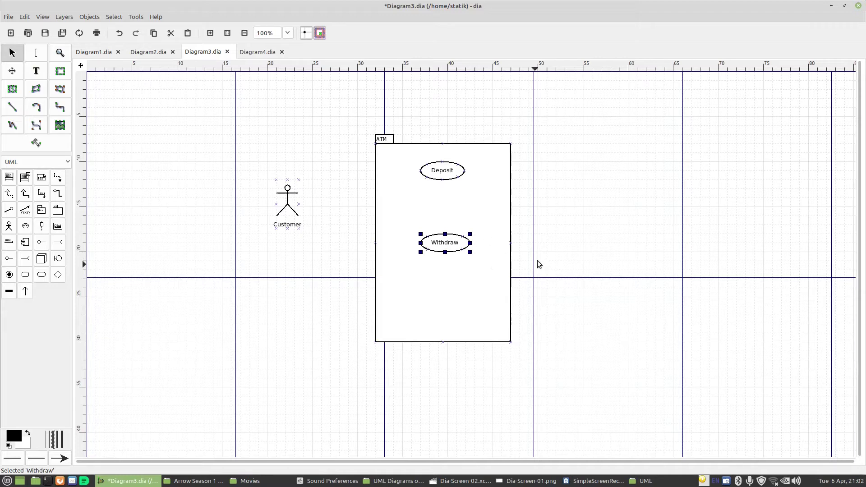
{"action": "left_click", "coordinate": [553, 261]}
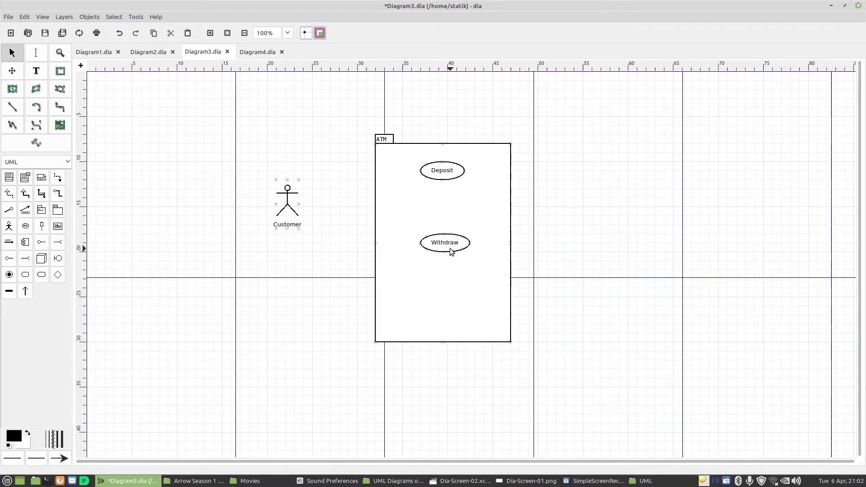
Add a use case labelled View Balance below Withdraw and line up its left edge with the other use cases.
{"action": "left_click", "coordinate": [25, 225]}
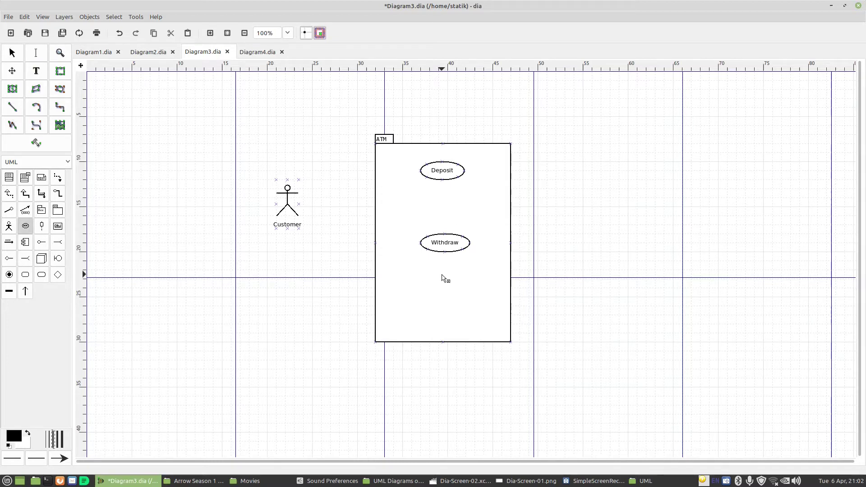
{"action": "left_click", "coordinate": [437, 285]}
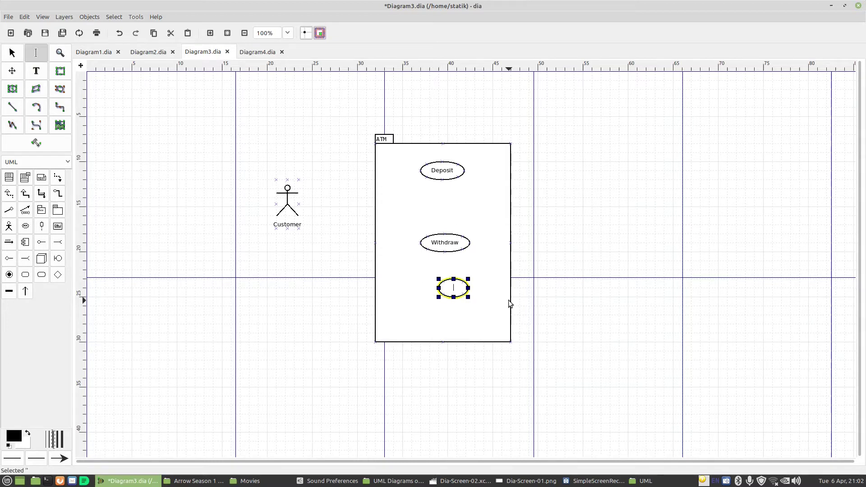
{"action": "type", "text": "View Balnce"}
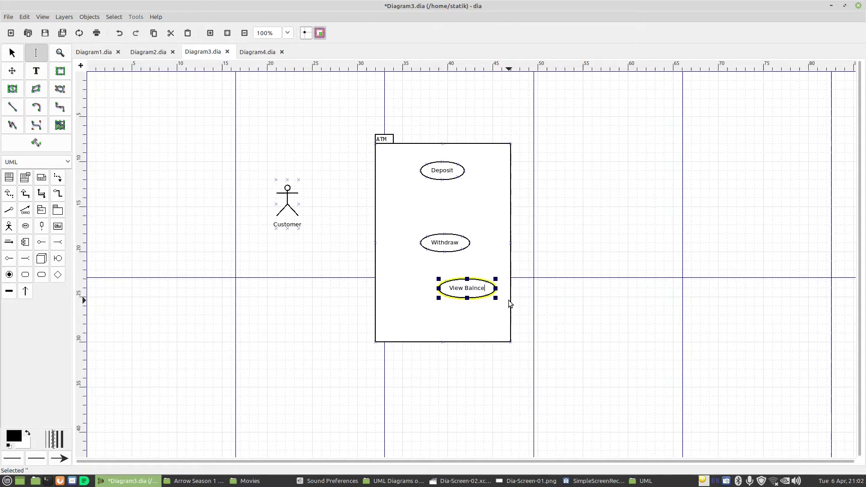
{"action": "type", "text": "\\\\\\"}
{"action": "key", "text": "BackSpace"}
{"action": "key", "text": "BackSpace"}
{"action": "key", "text": "BackSpace"}
{"action": "key", "text": "BackSpace"}
{"action": "key", "text": "BackSpace"}
{"action": "key", "text": "BackSpace"}
{"action": "type", "text": "ance"}
{"action": "key", "text": "Escape"}
{"action": "left_click_drag", "start_coordinate": [479, 291], "coordinate": [461, 290]}
{"action": "left_click", "coordinate": [535, 311]}
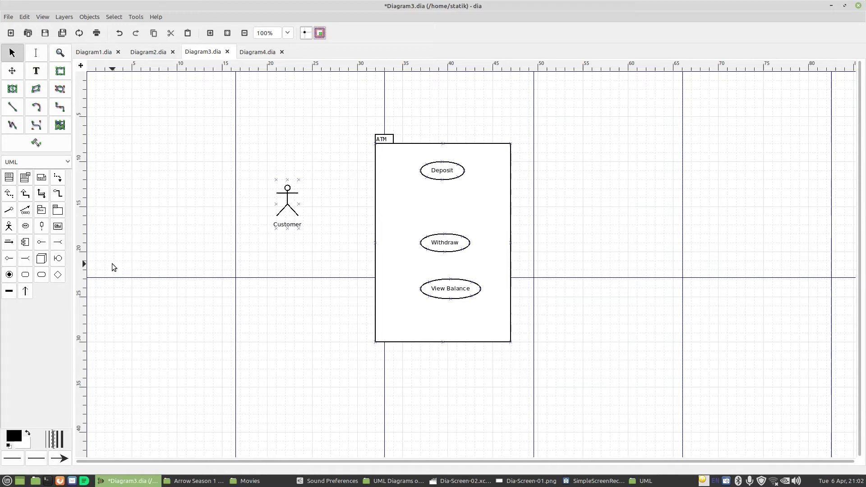
Draw a line connecting the Customer actor's right side to the left side of the Deposit use case.
{"action": "left_click", "coordinate": [12, 107]}
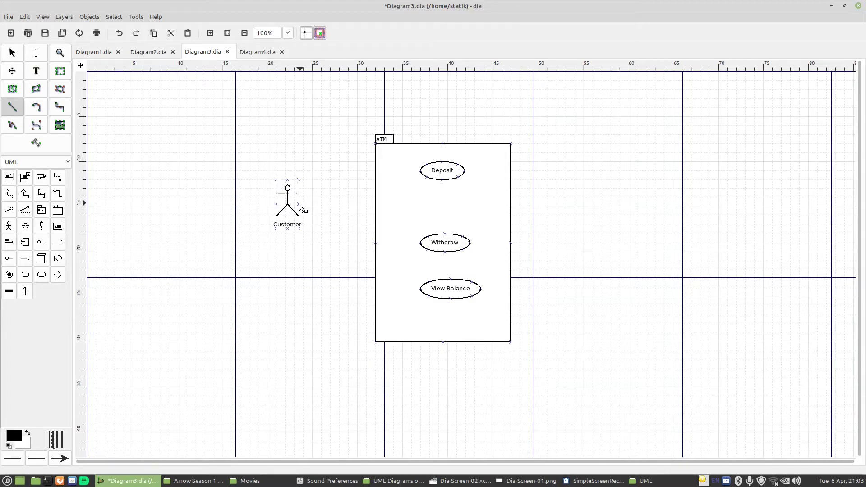
{"action": "mouse_move", "coordinate": [299, 204]}
{"action": "left_mouse_down"}
{"action": "mouse_move", "coordinate": [315, 199]}
{"action": "mouse_move", "coordinate": [443, 243]}
{"action": "left_mouse_up"}
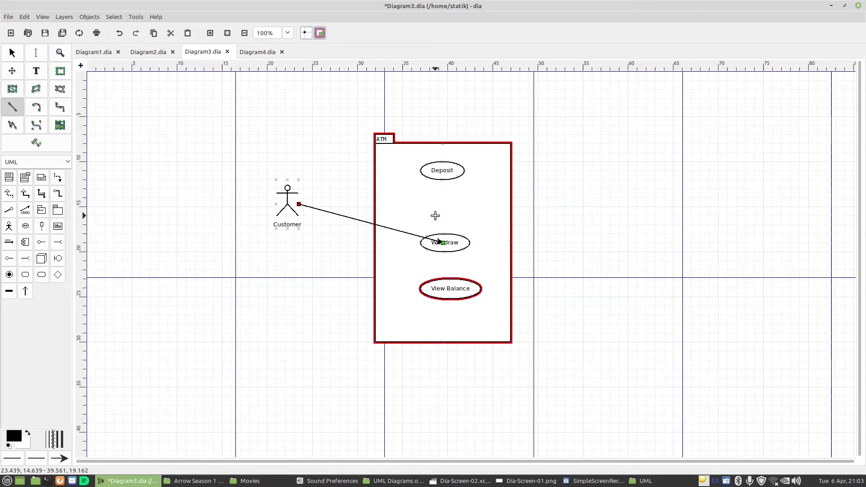
{"action": "left_click_drag", "start_coordinate": [435, 216], "coordinate": [419, 170]}
{"action": "key", "text": "ctrl+z"}
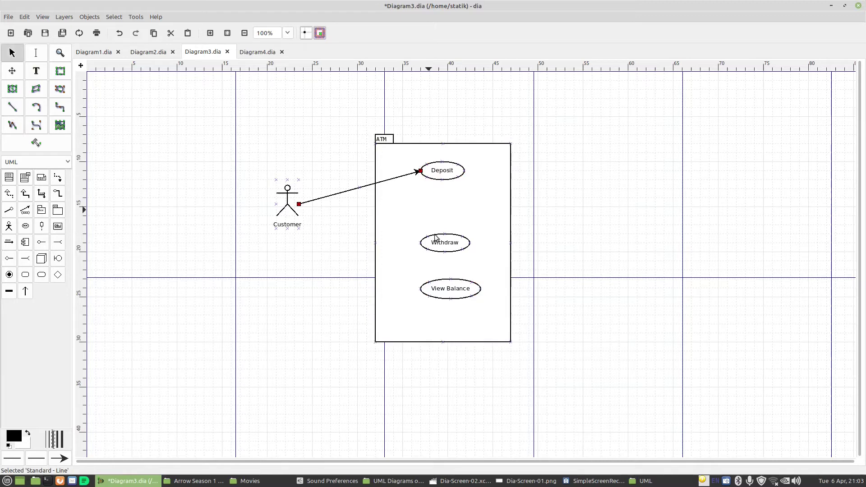
Remove the end arrow from the line between Customer and Deposit in its properties.
{"action": "right_click", "coordinate": [325, 196]}
{"action": "left_click", "coordinate": [339, 268]}
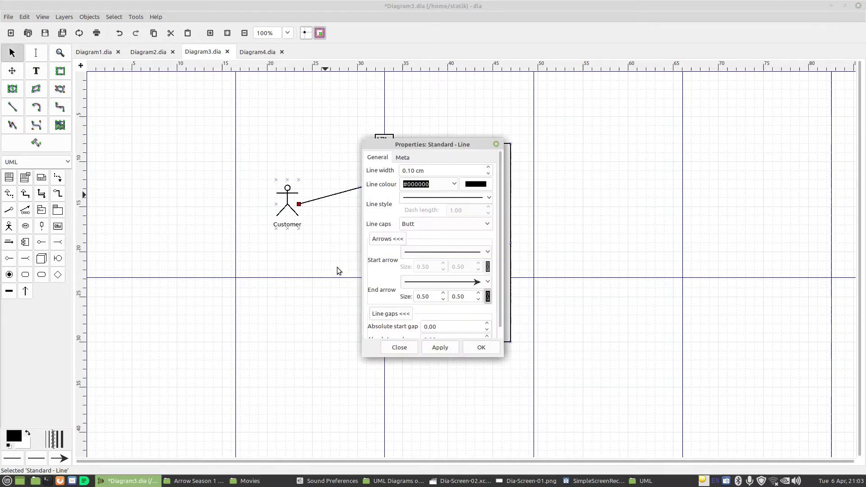
{"action": "left_click", "coordinate": [416, 283]}
{"action": "left_click", "coordinate": [423, 256]}
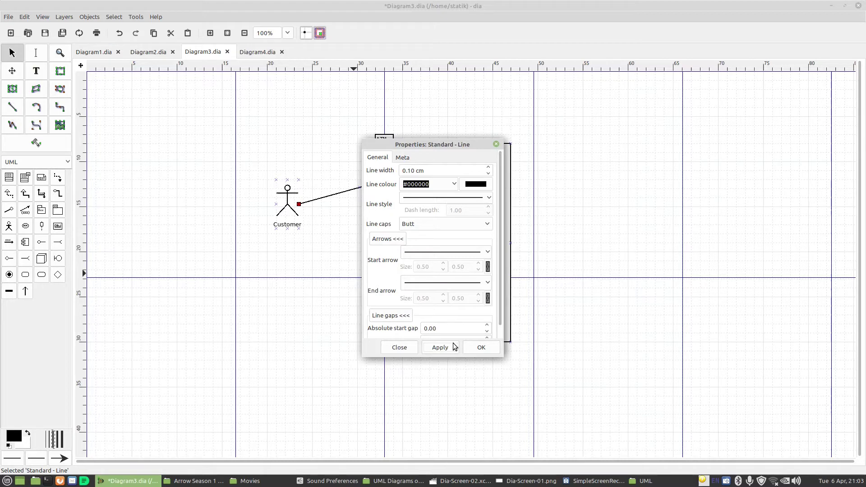
{"action": "left_click", "coordinate": [478, 347]}
{"action": "left_click", "coordinate": [353, 241]}
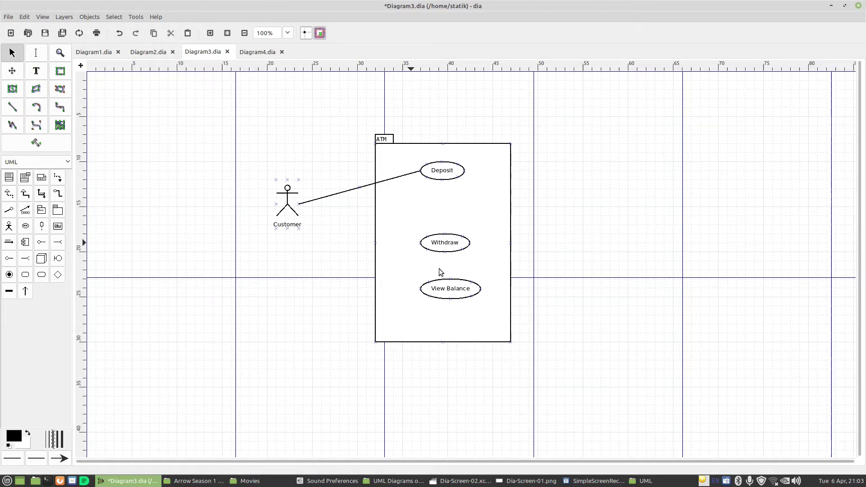
Copy the line between Customer and Deposit and paste two duplicates.
{"action": "left_click", "coordinate": [346, 195]}
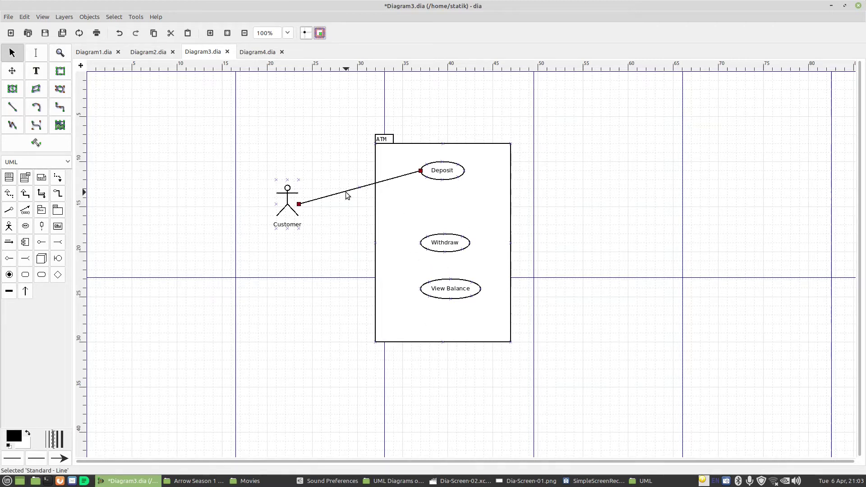
{"action": "key", "text": "ctrl+c"}
{"action": "left_click", "coordinate": [293, 258]}
{"action": "key", "text": "ctrl+v"}
{"action": "key", "text": "ctrl+v"}
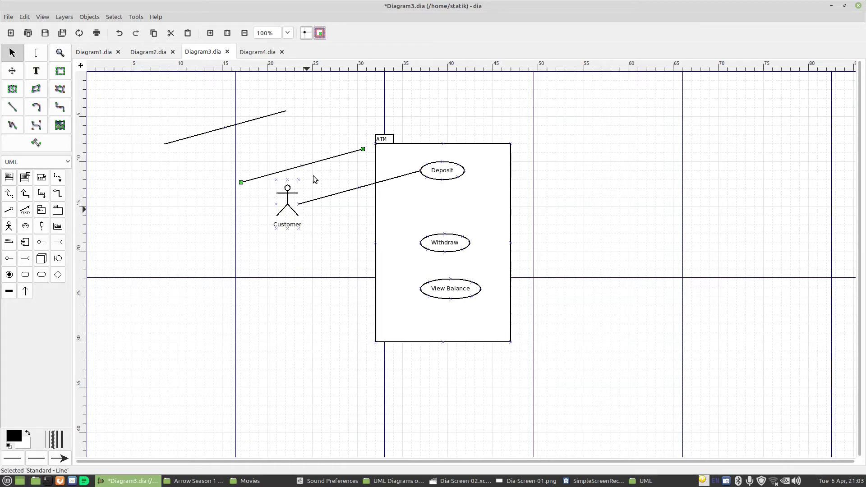
Move the two pasted lines down beside Withdraw and View Balance, and attach the lower line's right end to View Balance's left side.
{"action": "left_click_drag", "start_coordinate": [316, 161], "coordinate": [370, 259]}
{"action": "left_click_drag", "start_coordinate": [212, 133], "coordinate": [341, 322]}
{"action": "left_click_drag", "start_coordinate": [416, 300], "coordinate": [421, 291]}
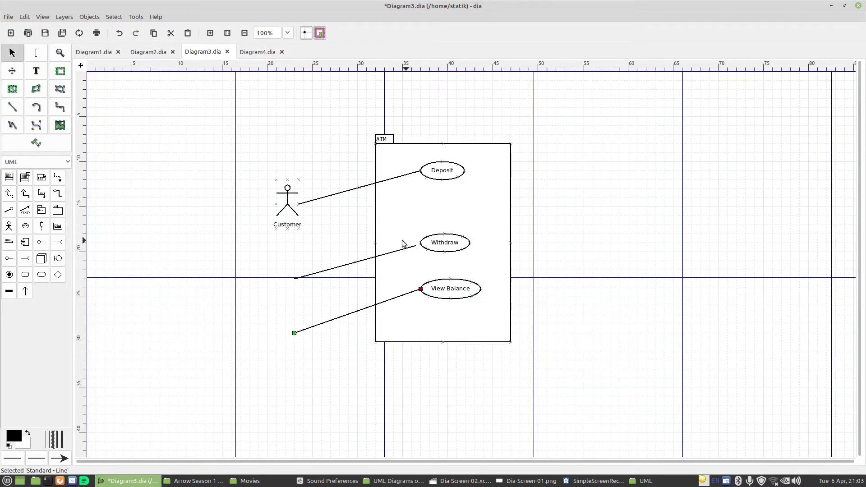
Connect the other pasted line from Withdraw's left side to Customer's right side, and attach the View Balance line's free end to Customer.
{"action": "left_click", "coordinate": [398, 254]}
{"action": "left_click_drag", "start_coordinate": [418, 244], "coordinate": [420, 243]}
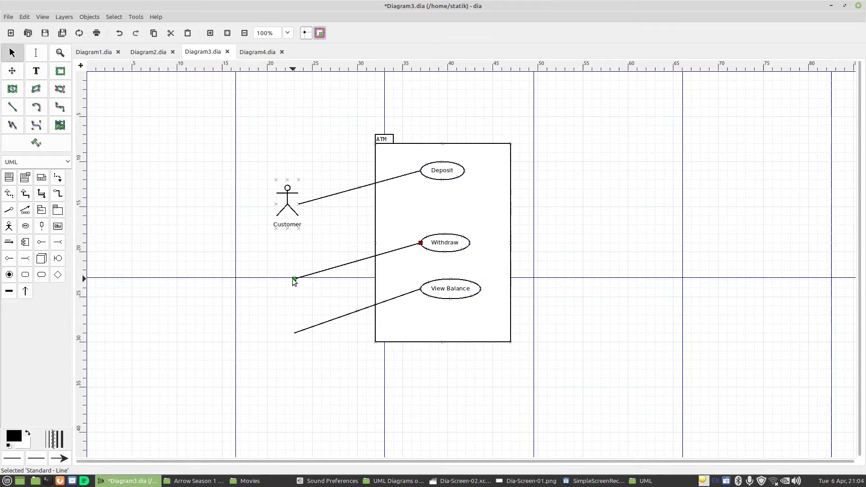
{"action": "left_click_drag", "start_coordinate": [293, 279], "coordinate": [299, 204]}
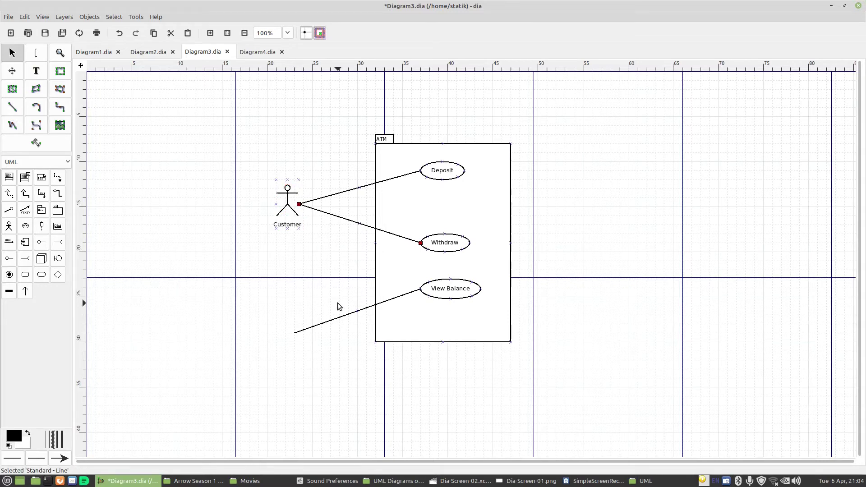
{"action": "left_click", "coordinate": [294, 333]}
{"action": "left_click_drag", "start_coordinate": [294, 332], "coordinate": [296, 208]}
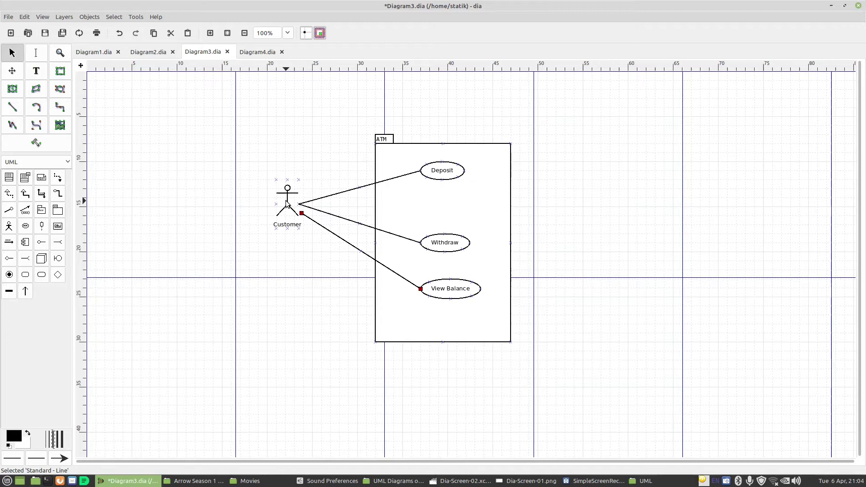
Move Customer across the ATM box and back to its original side slightly lower, and reattach the View Balance line to its right-side connection point.
{"action": "left_click_drag", "start_coordinate": [286, 202], "coordinate": [621, 235]}
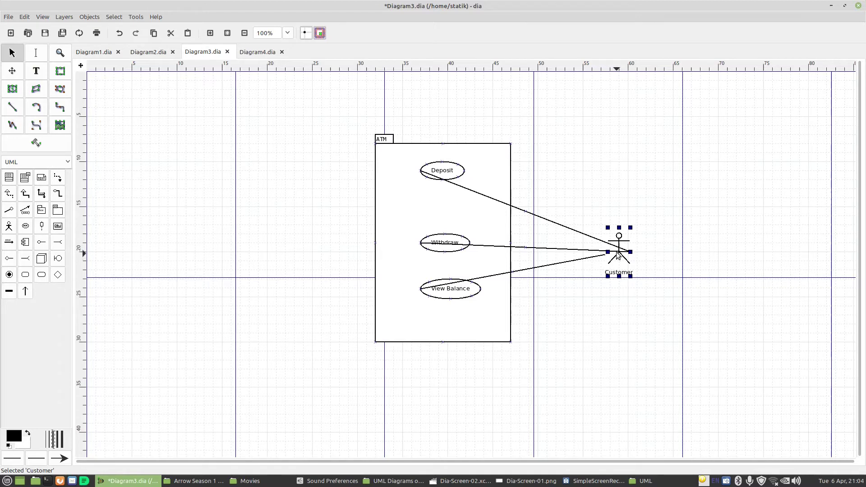
{"action": "left_click_drag", "start_coordinate": [617, 252], "coordinate": [273, 222]}
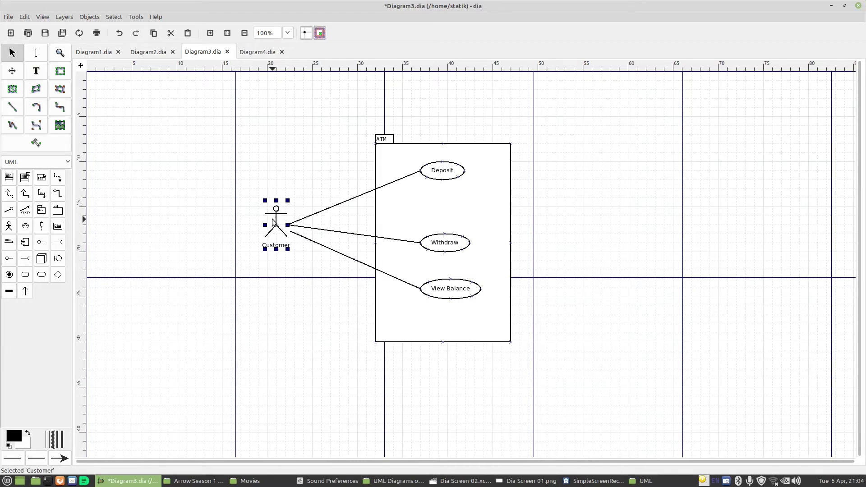
{"action": "left_click", "coordinate": [310, 246]}
{"action": "left_click", "coordinate": [339, 252]}
{"action": "left_click_drag", "start_coordinate": [291, 232], "coordinate": [287, 225]}
{"action": "left_click", "coordinate": [316, 253]}
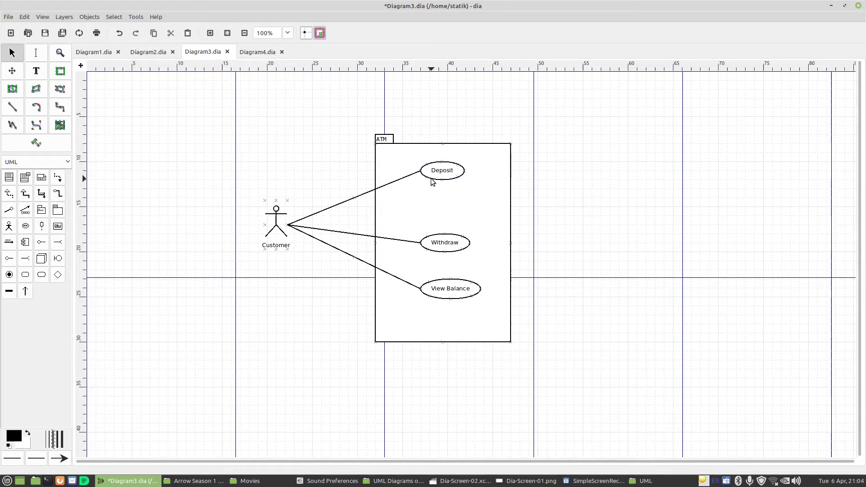
Move the View Balance and Withdraw use cases lower inside the ATM box to free space below Deposit.
{"action": "left_click_drag", "start_coordinate": [456, 292], "coordinate": [454, 310]}
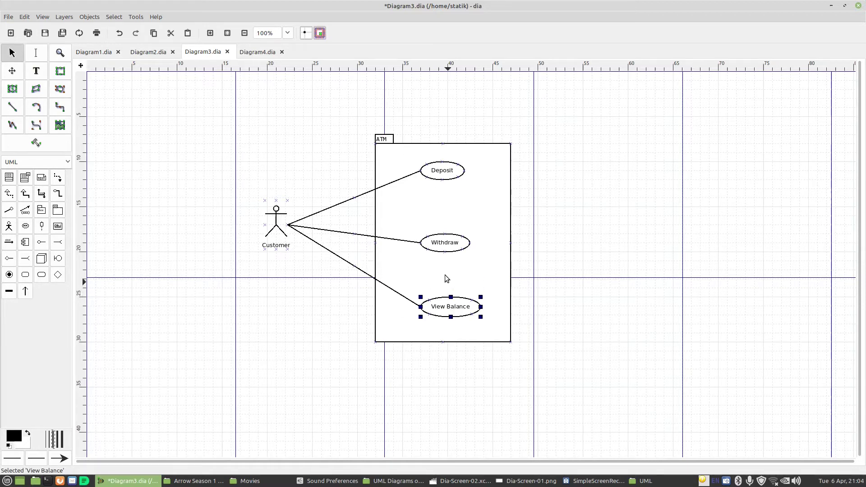
{"action": "left_click_drag", "start_coordinate": [442, 247], "coordinate": [442, 271]}
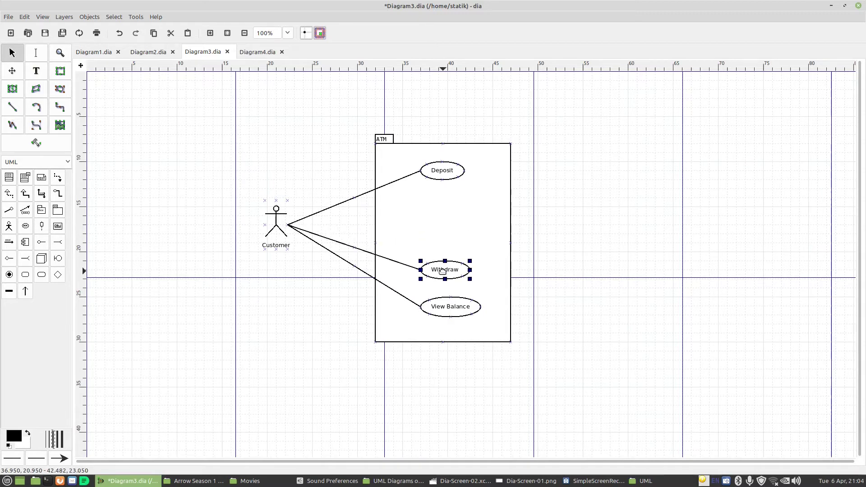
{"action": "left_click", "coordinate": [556, 288]}
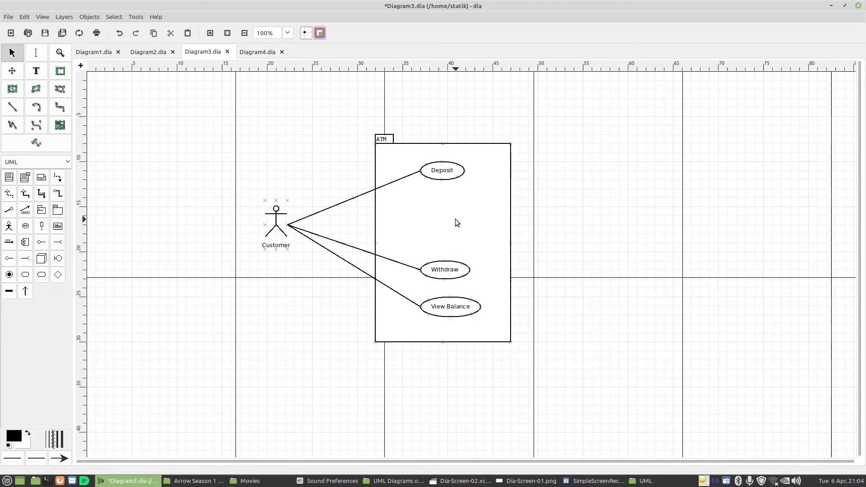
Add a use case labelled Deposit Cash on two lines, placed below and to the left of Deposit inside the ATM box.
{"action": "left_click", "coordinate": [25, 226]}
{"action": "left_click", "coordinate": [402, 215]}
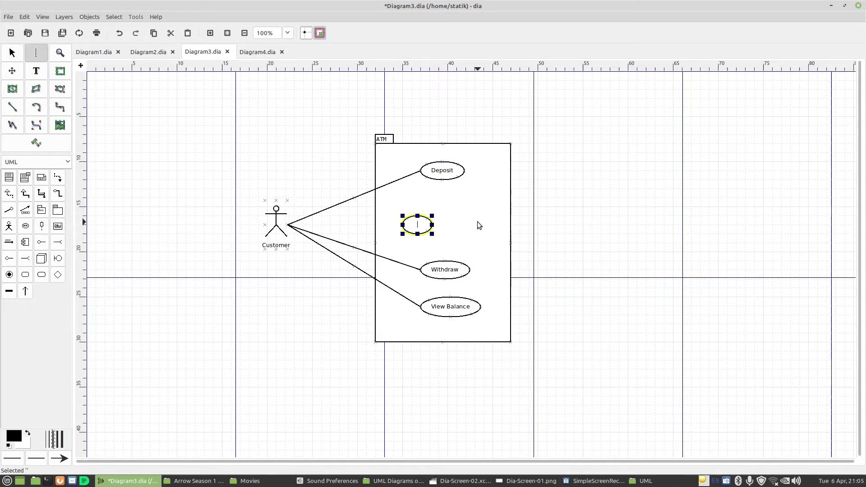
{"action": "type", "text": "Deposit"}
{"action": "key", "text": "Return"}
{"action": "type", "text": "Cash"}
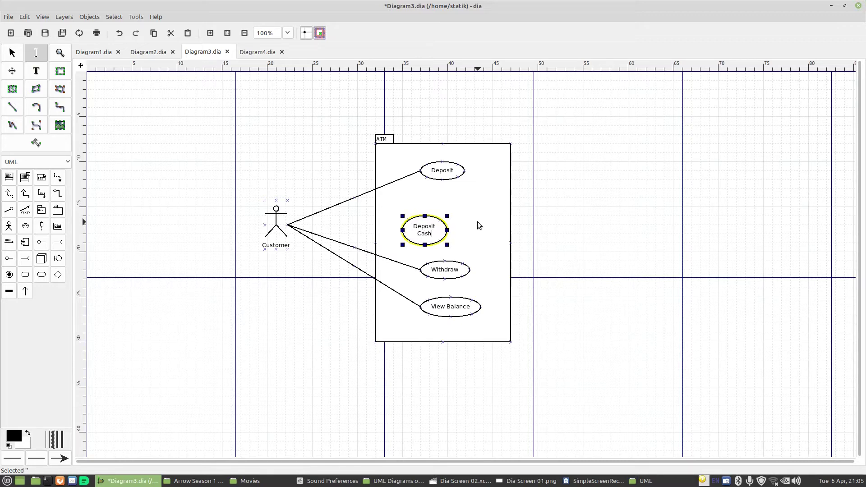
{"action": "left_click", "coordinate": [477, 221]}
{"action": "mouse_move", "coordinate": [423, 230]}
{"action": "left_mouse_down"}
{"action": "mouse_move", "coordinate": [414, 221]}
{"action": "mouse_move", "coordinate": [405, 225]}
{"action": "mouse_move", "coordinate": [407, 243]}
{"action": "mouse_move", "coordinate": [407, 234]}
{"action": "left_mouse_up"}
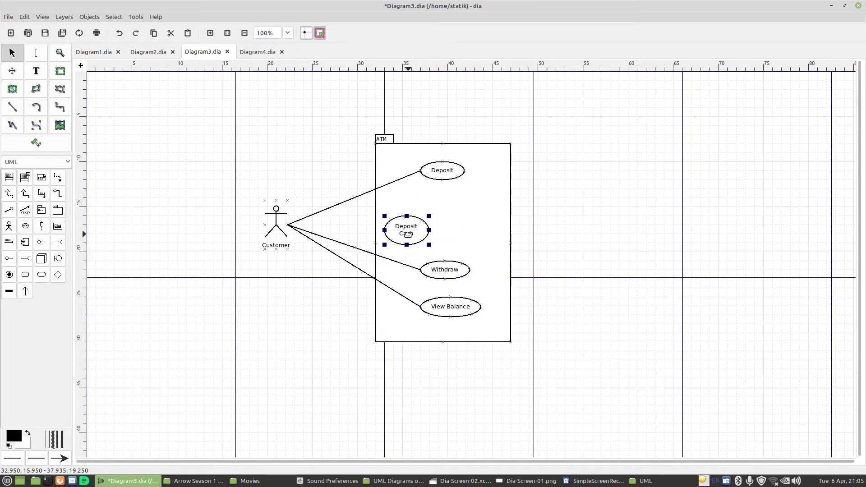
{"action": "left_click", "coordinate": [166, 212]}
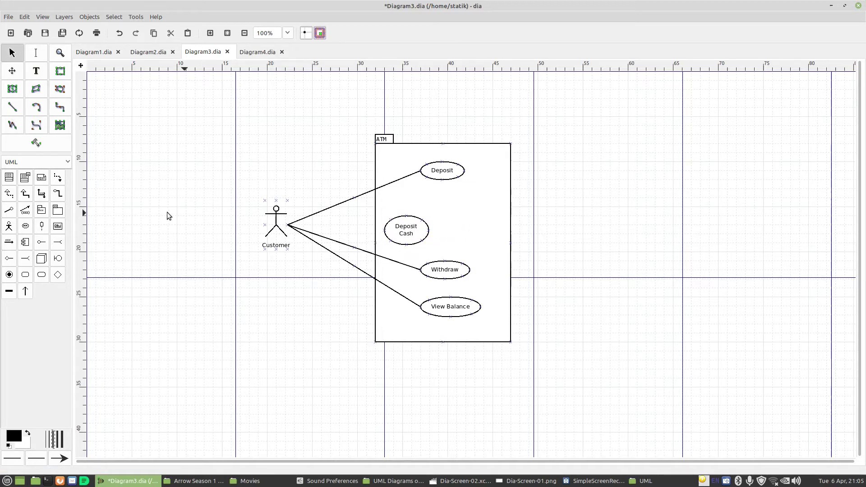
Add a use case labelled Deposit Check on two lines, level with Deposit Cash on the right half of the ATM box.
{"action": "left_click", "coordinate": [25, 227]}
{"action": "left_click", "coordinate": [457, 225]}
{"action": "type", "text": "Deposit"}
{"action": "key", "text": "Return"}
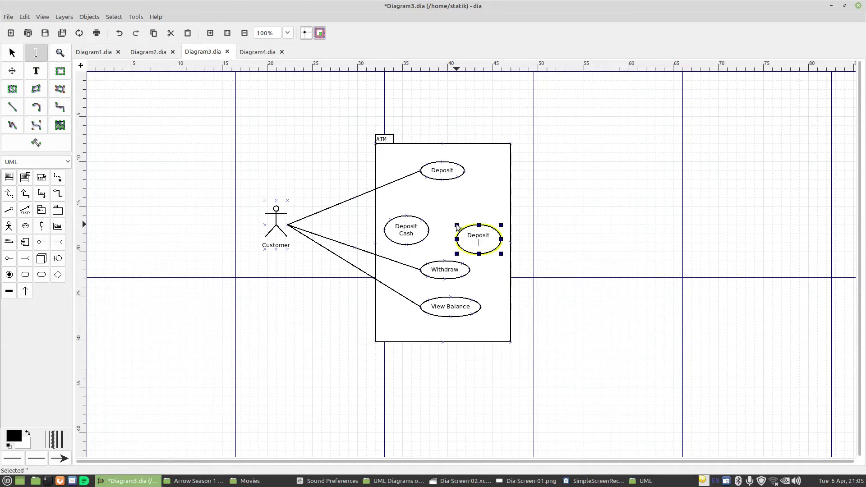
{"action": "type", "text": "Check"}
{"action": "left_click", "coordinate": [566, 245]}
{"action": "left_click_drag", "start_coordinate": [474, 235], "coordinate": [473, 227]}
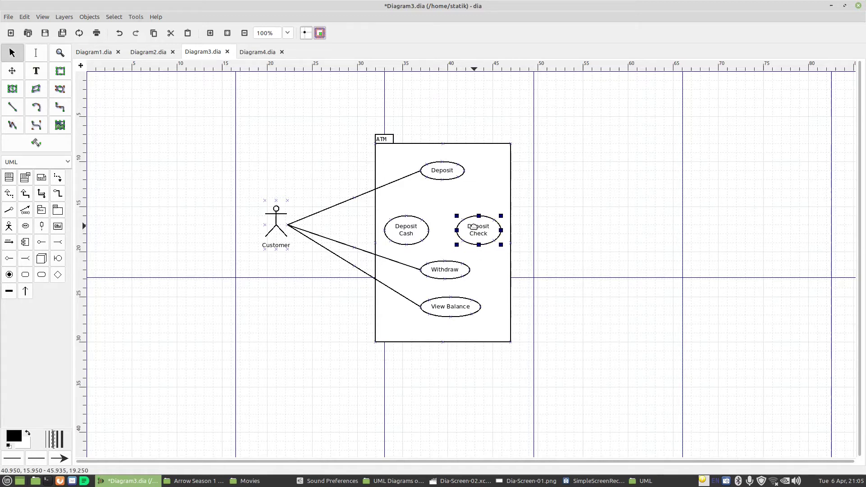
{"action": "left_click", "coordinate": [559, 234]}
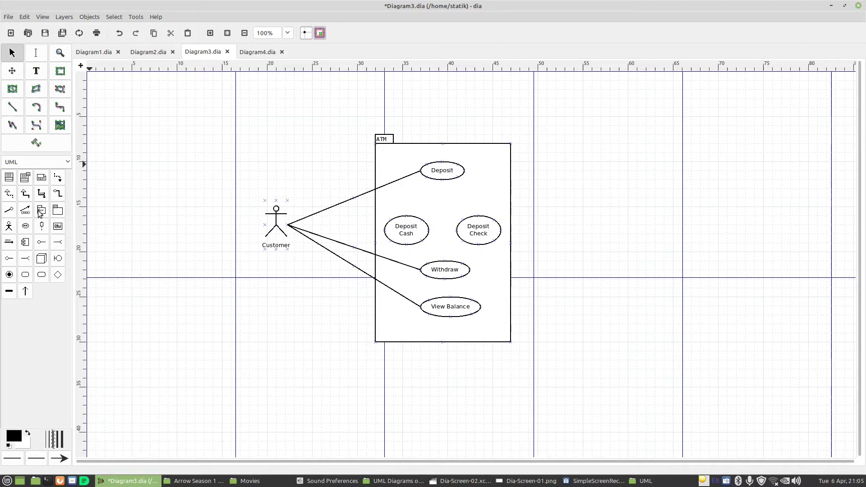
Draw generalization connectors from the bottom of Deposit to the tops of Deposit Cash and Deposit Check.
{"action": "left_click", "coordinate": [21, 195]}
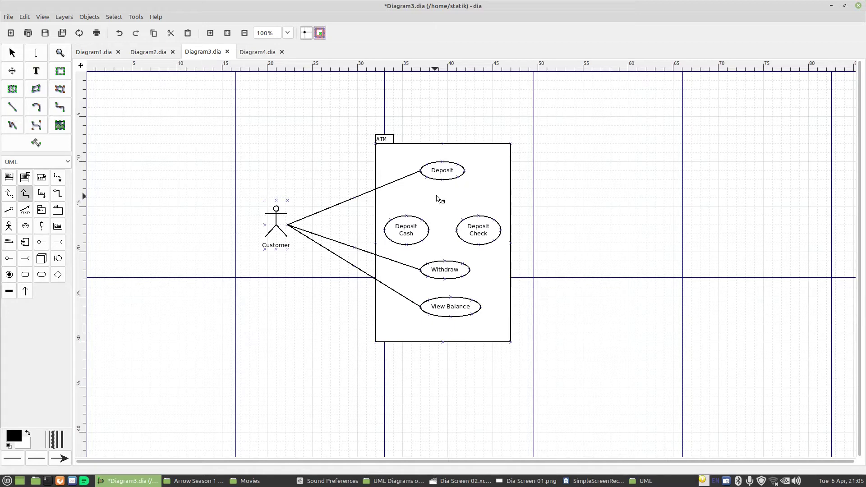
{"action": "mouse_move", "coordinate": [442, 182]}
{"action": "left_mouse_down"}
{"action": "mouse_move", "coordinate": [440, 198]}
{"action": "mouse_move", "coordinate": [409, 218]}
{"action": "left_mouse_up"}
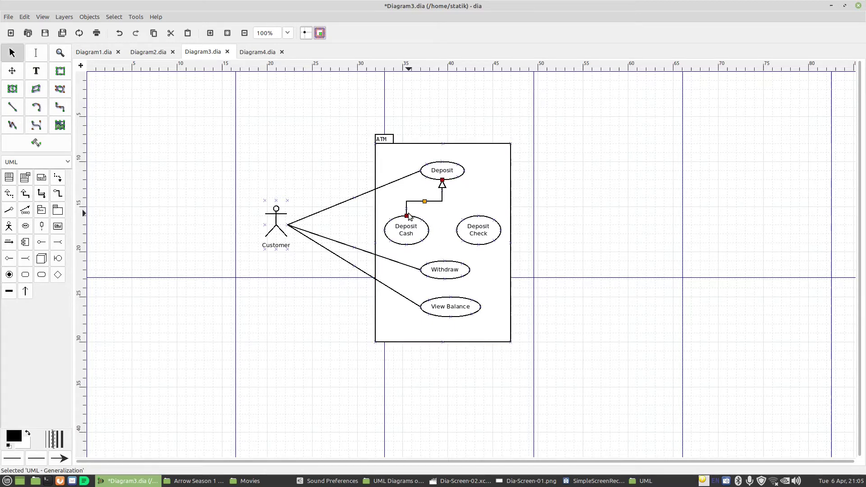
{"action": "left_click", "coordinate": [26, 194]}
{"action": "left_click_drag", "start_coordinate": [442, 179], "coordinate": [478, 217]}
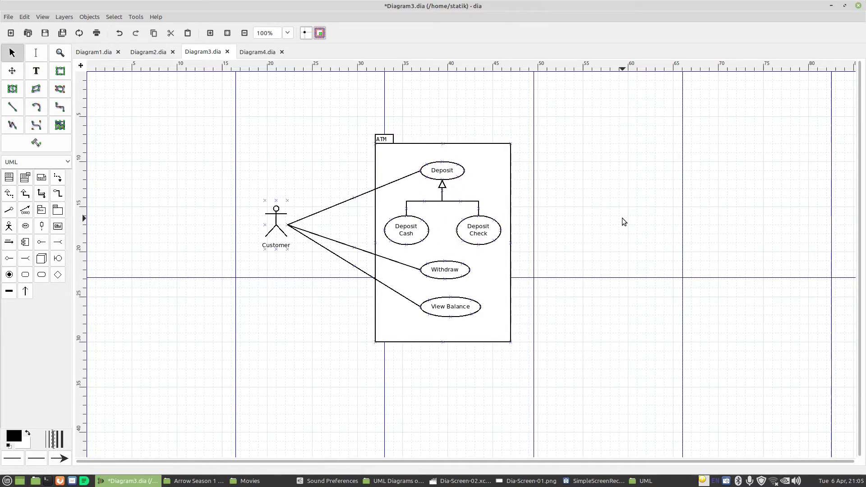
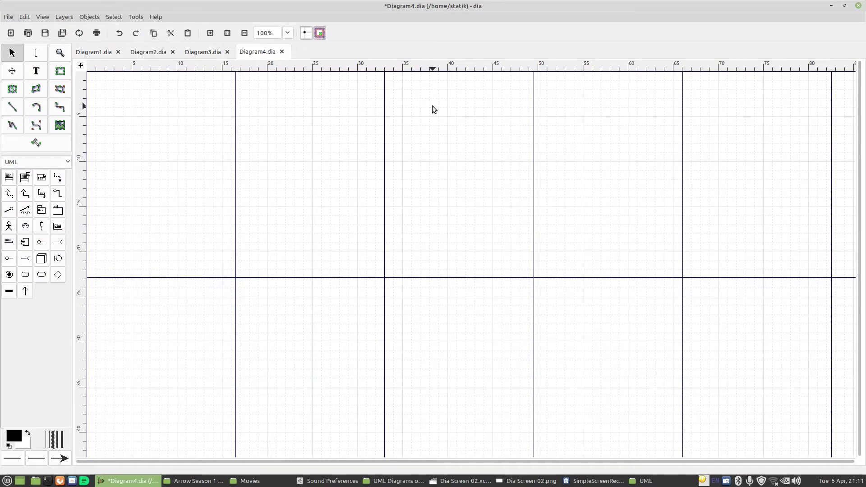
Add an actor labelled Customer near the upper left of the empty Diagram4 canvas.
{"action": "left_click", "coordinate": [51, 230]}
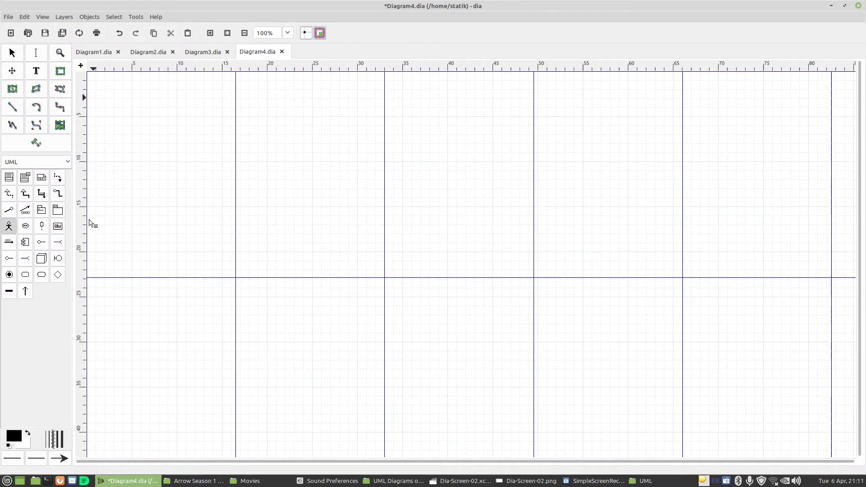
{"action": "left_click", "coordinate": [277, 117]}
{"action": "key", "text": "Delete"}
{"action": "key", "text": "Delete"}
{"action": "type", "text": "Customer"}
{"action": "key", "text": "Delete"}
{"action": "key", "text": "Delete"}
{"action": "key", "text": "Delete"}
{"action": "left_click", "coordinate": [339, 186]}
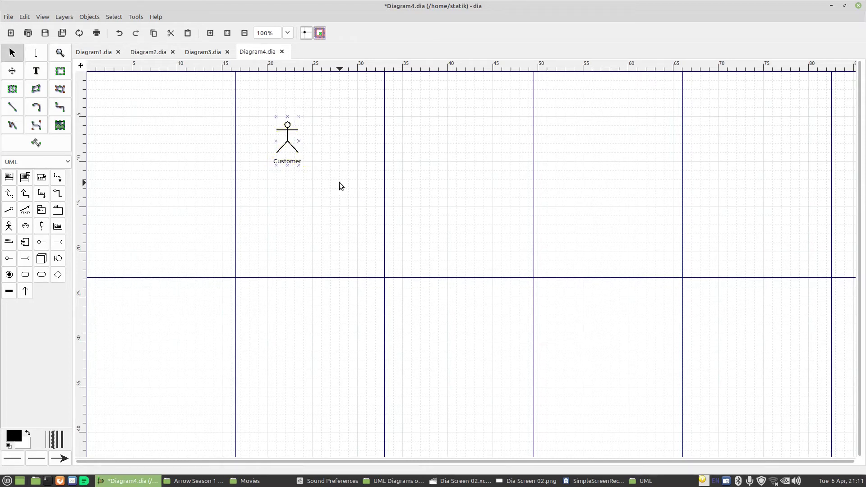
Add a lifeline below Customer and attach its top end to the actor's bottom centre connection point.
{"action": "left_click", "coordinate": [42, 226]}
{"action": "left_click", "coordinate": [286, 199]}
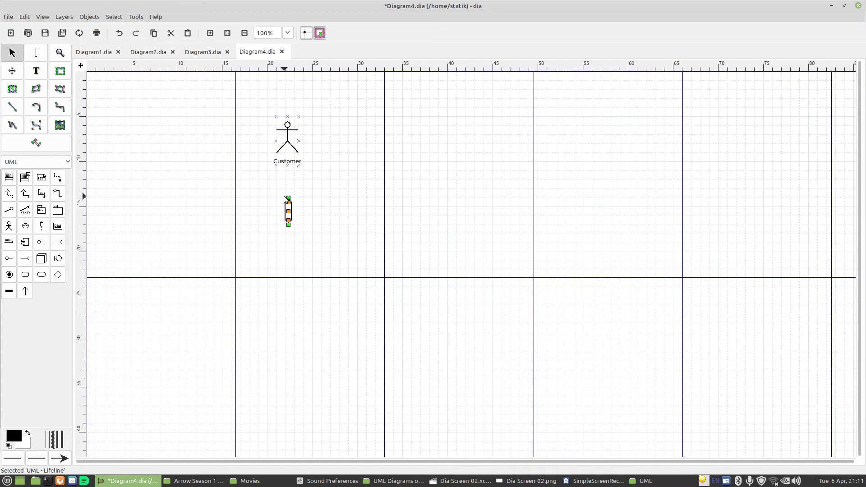
{"action": "left_click", "coordinate": [45, 17]}
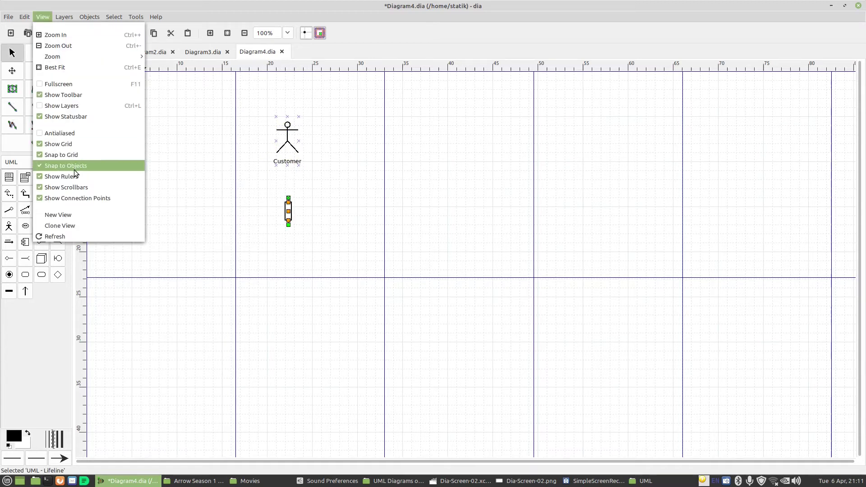
{"action": "left_click", "coordinate": [370, 217]}
{"action": "mouse_move", "coordinate": [292, 199]}
{"action": "left_mouse_down"}
{"action": "mouse_move", "coordinate": [289, 180]}
{"action": "mouse_move", "coordinate": [290, 194]}
{"action": "mouse_move", "coordinate": [297, 186]}
{"action": "left_mouse_up"}
{"action": "left_click", "coordinate": [289, 168]}
{"action": "left_click", "coordinate": [295, 199]}
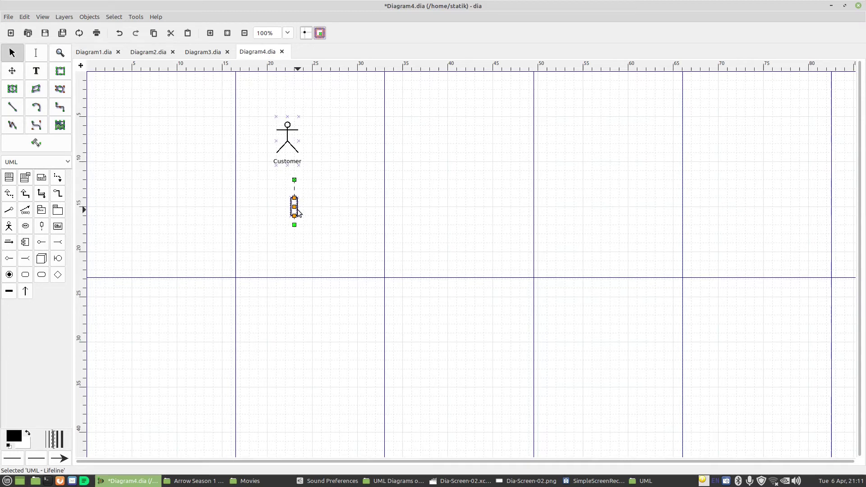
{"action": "left_click_drag", "start_coordinate": [294, 180], "coordinate": [287, 162]}
{"action": "left_click", "coordinate": [323, 237]}
{"action": "left_click", "coordinate": [289, 218]}
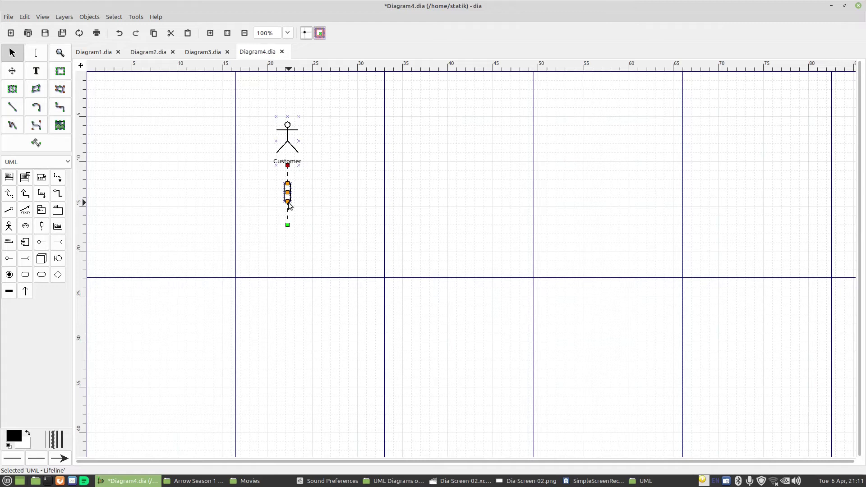
Add an actor labelled ATM to the right of Customer.
{"action": "left_click", "coordinate": [9, 226]}
{"action": "left_click", "coordinate": [448, 134]}
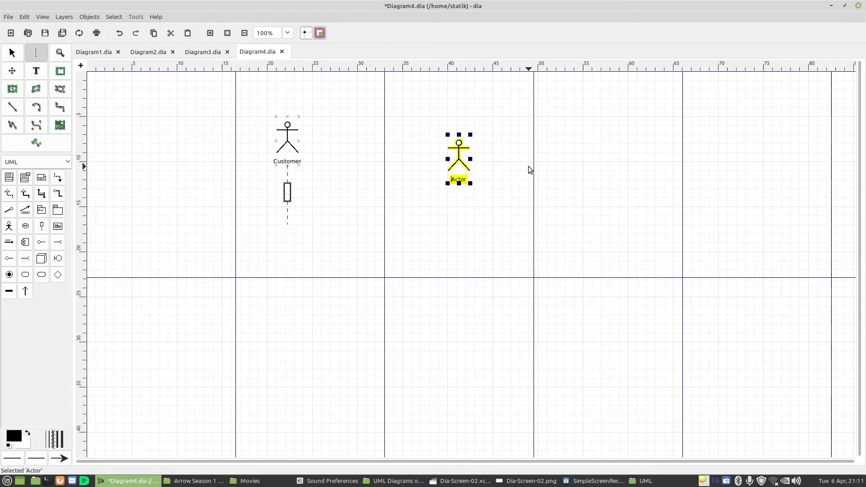
{"action": "type", "text": "ATM"}
{"action": "key", "text": "Delete"}
{"action": "key", "text": "Delete"}
{"action": "key", "text": "Delete"}
{"action": "key", "text": "Delete"}
{"action": "key", "text": "Delete"}
{"action": "left_click", "coordinate": [571, 190]}
Move the ATM and Customer actors up to the same height, and shift the activation box on Customer's lifeline closer to the actor.
{"action": "left_click_drag", "start_coordinate": [460, 163], "coordinate": [458, 139]}
{"action": "left_click_drag", "start_coordinate": [286, 134], "coordinate": [284, 126]}
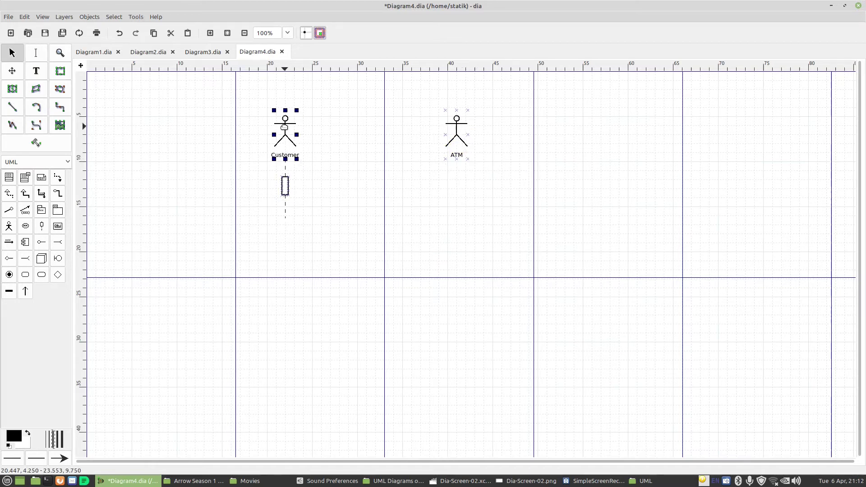
{"action": "left_click", "coordinate": [286, 126]}
{"action": "left_click", "coordinate": [344, 131]}
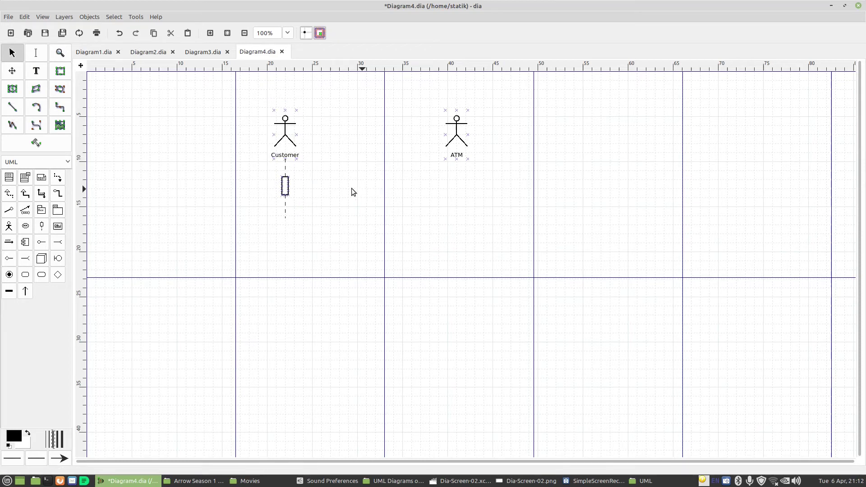
{"action": "left_click", "coordinate": [289, 183]}
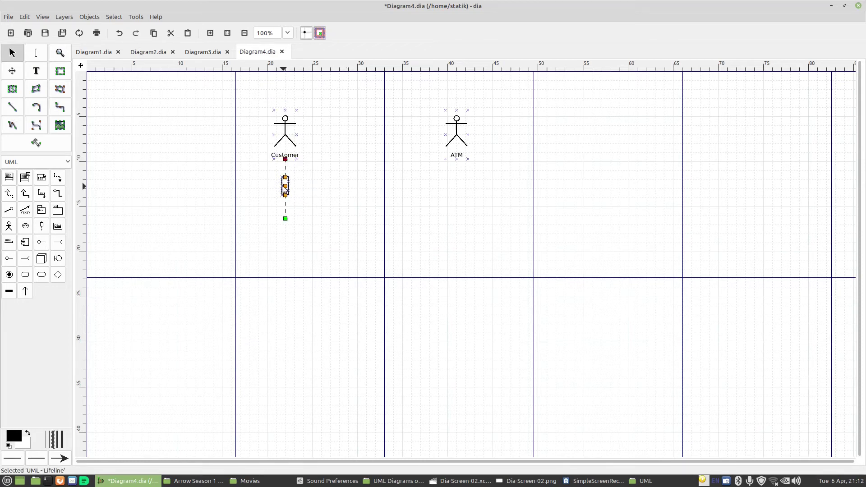
{"action": "left_click_drag", "start_coordinate": [285, 189], "coordinate": [285, 183]}
Add a lifeline below ATM and attach its top end to the actor's bottom centre connection point.
{"action": "left_click", "coordinate": [42, 226]}
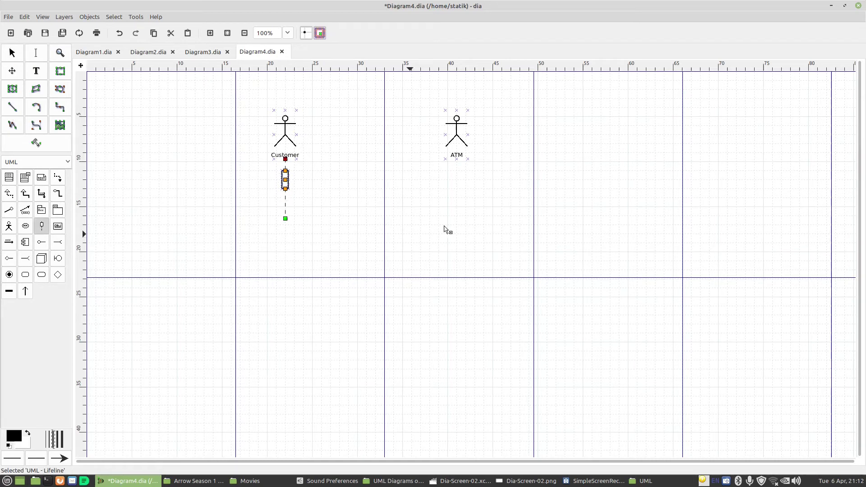
{"action": "left_click", "coordinate": [453, 185]}
{"action": "left_click_drag", "start_coordinate": [456, 182], "coordinate": [455, 164]}
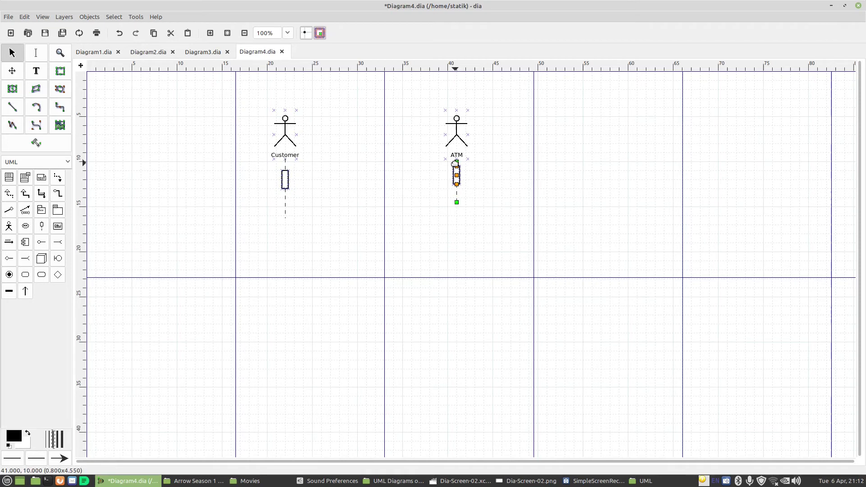
{"action": "left_click", "coordinate": [457, 159]}
{"action": "left_click", "coordinate": [456, 181]}
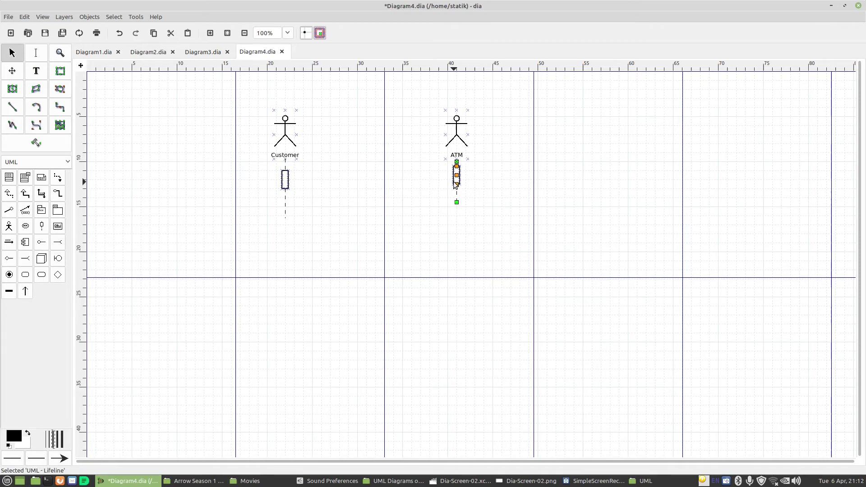
{"action": "left_click_drag", "start_coordinate": [456, 178], "coordinate": [457, 161]}
{"action": "left_click", "coordinate": [510, 195]}
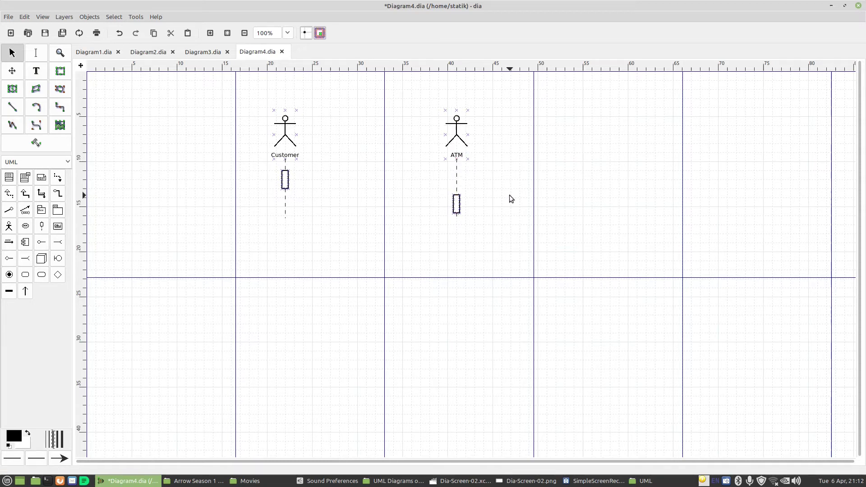
Extend the ATM lifeline downward, keep its top end attached below the actor, and move up and lengthen its activation box.
{"action": "mouse_move", "coordinate": [458, 202]}
{"action": "left_mouse_down"}
{"action": "mouse_move", "coordinate": [457, 187]}
{"action": "mouse_move", "coordinate": [457, 206]}
{"action": "left_mouse_up"}
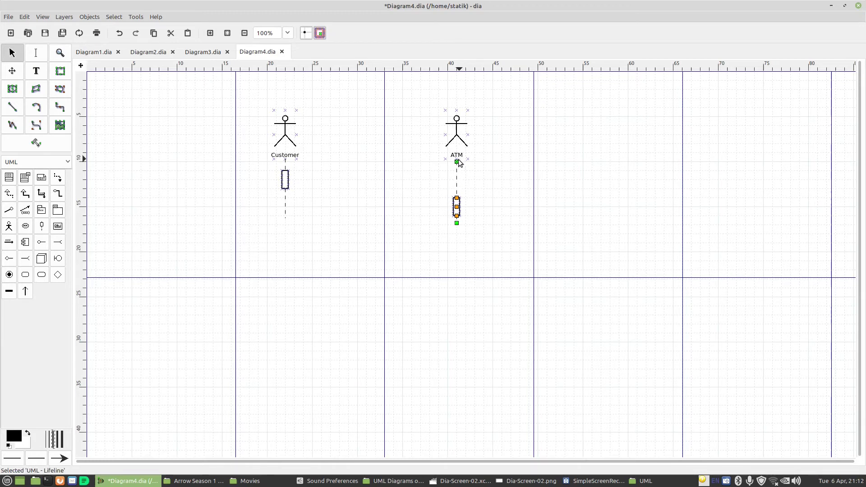
{"action": "left_click_drag", "start_coordinate": [457, 162], "coordinate": [457, 207]}
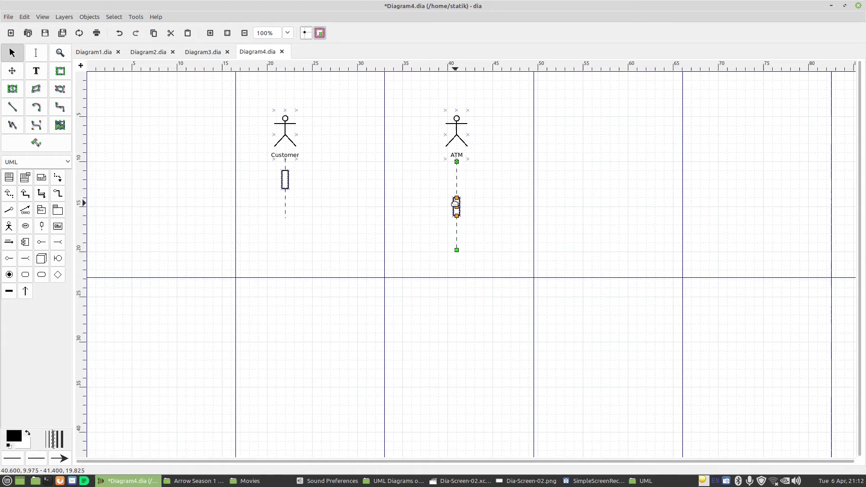
{"action": "left_click_drag", "start_coordinate": [456, 161], "coordinate": [456, 159]}
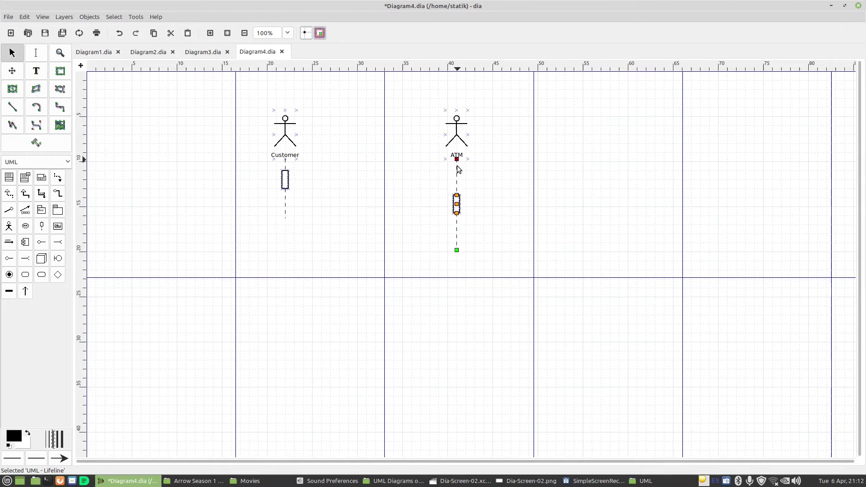
{"action": "left_click_drag", "start_coordinate": [456, 204], "coordinate": [456, 178]}
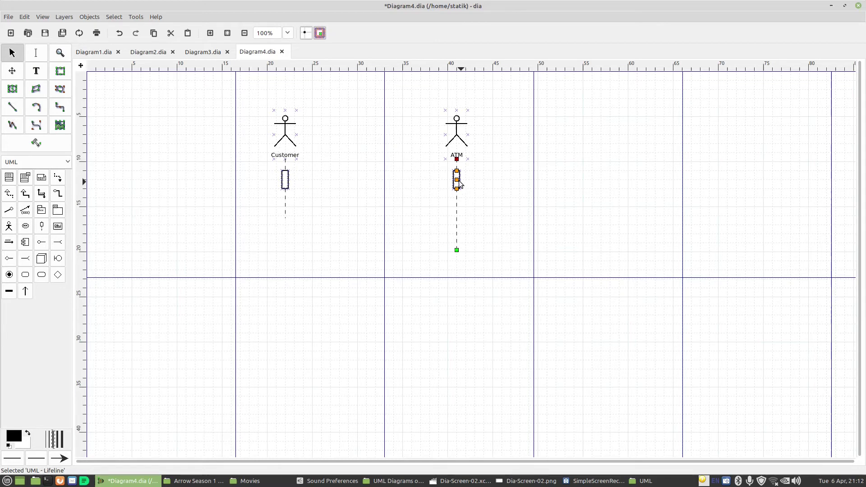
{"action": "left_click_drag", "start_coordinate": [458, 181], "coordinate": [457, 230]}
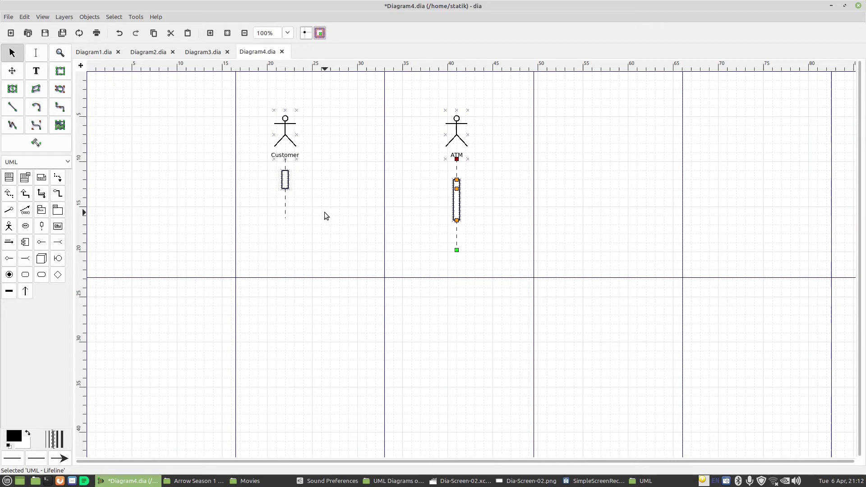
Try out the destruction mark on the ATM lifeline, and switch it off again.
{"action": "right_click", "coordinate": [285, 181]}
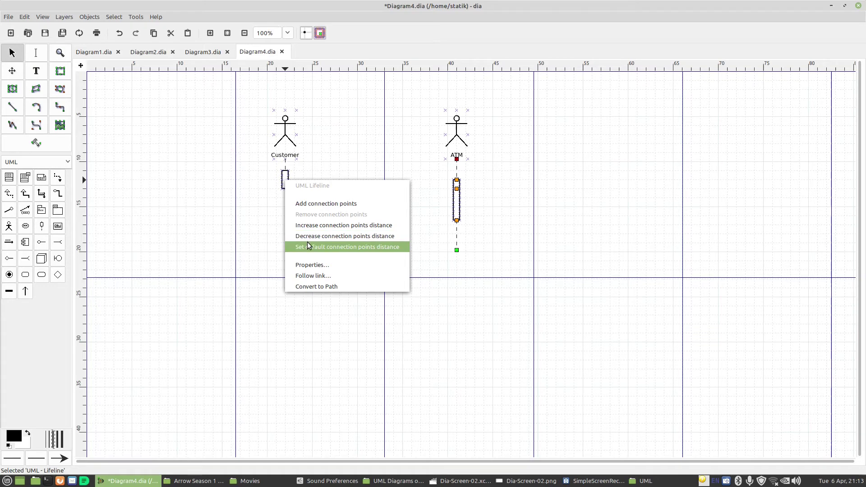
{"action": "left_click", "coordinate": [307, 265]}
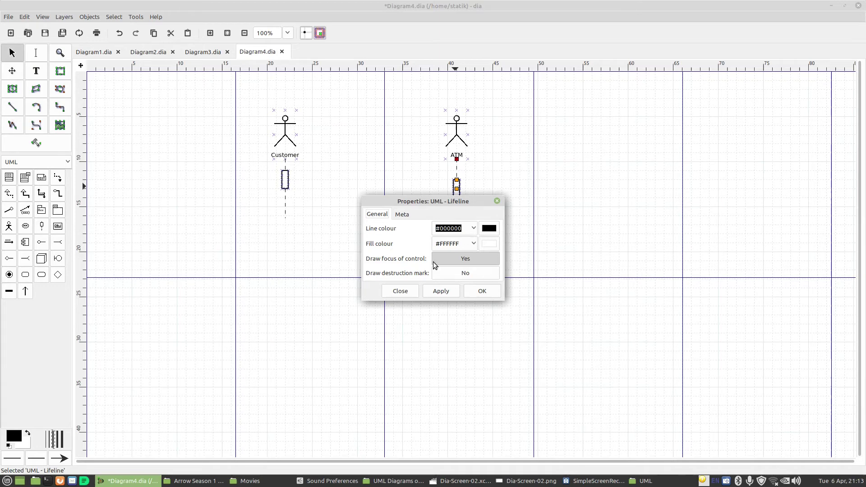
{"action": "left_click", "coordinate": [458, 274]}
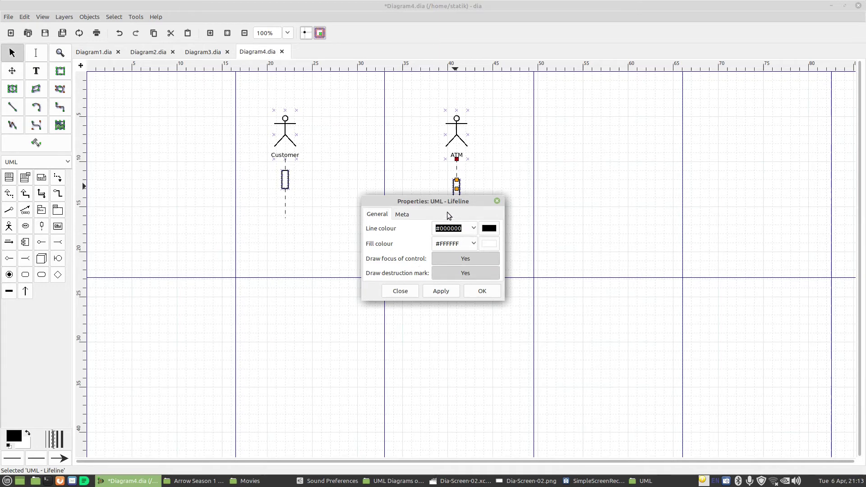
{"action": "left_click_drag", "start_coordinate": [426, 199], "coordinate": [598, 195]}
{"action": "left_click", "coordinate": [612, 286]}
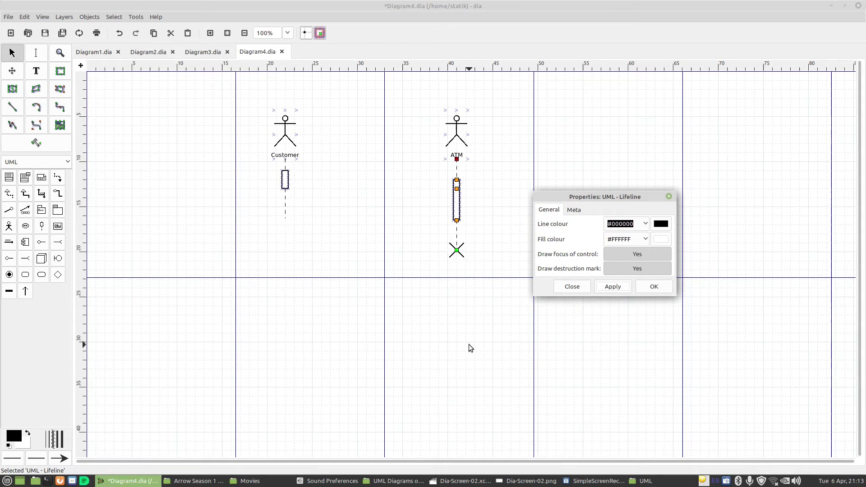
{"action": "left_click", "coordinate": [624, 269]}
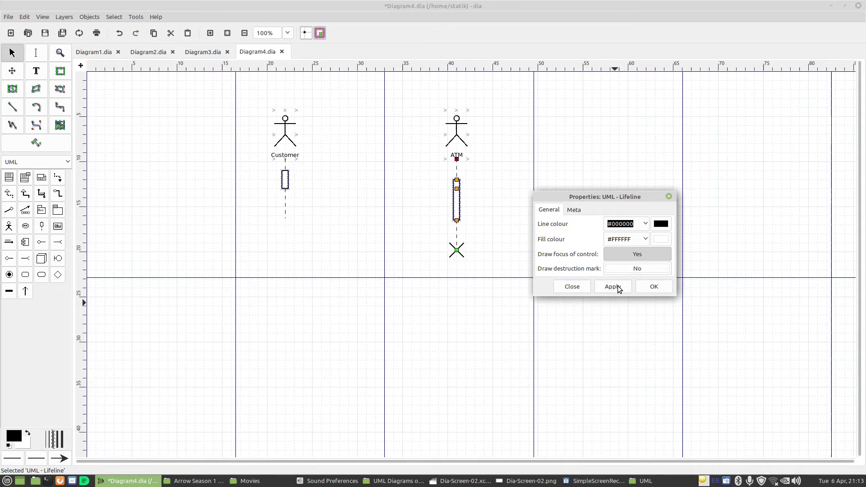
{"action": "left_click", "coordinate": [660, 288]}
{"action": "left_click", "coordinate": [397, 270]}
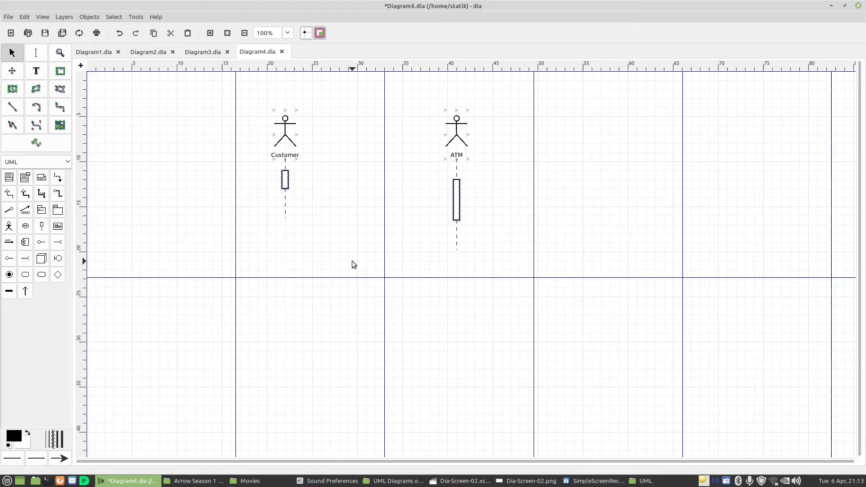
Draw a transition from the Customer lifeline's activation box to the upper part of ATM's activation box.
{"action": "left_click", "coordinate": [25, 292]}
{"action": "left_click", "coordinate": [286, 171]}
{"action": "left_click_drag", "start_coordinate": [296, 174], "coordinate": [453, 183]}
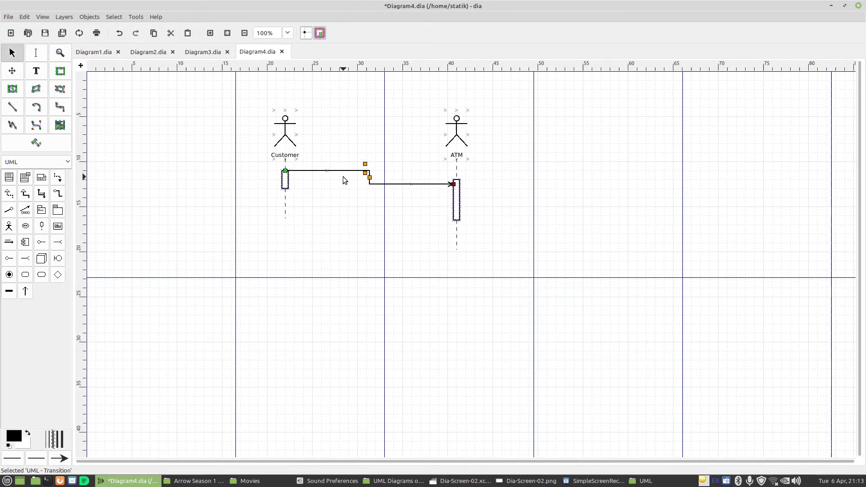
Give the transition the trigger Wants Money and action Inserts Card, and reattach its start to the side of Customer's activation box.
{"action": "double_click", "coordinate": [375, 185]}
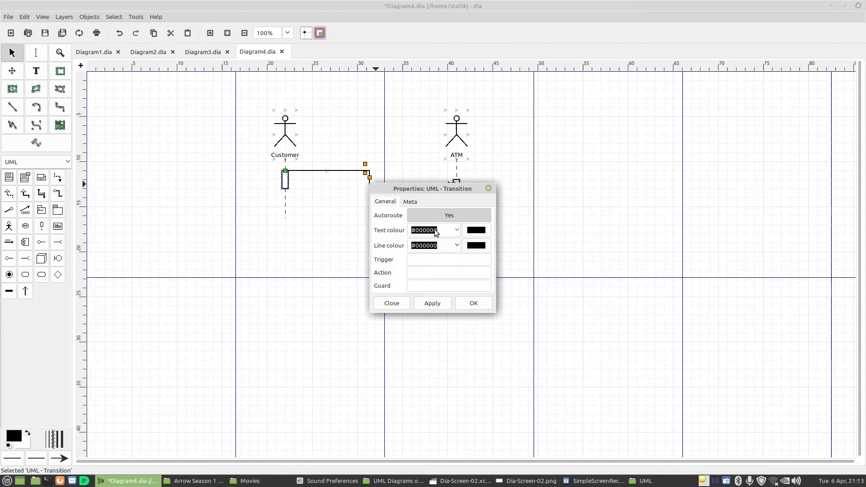
{"action": "left_click", "coordinate": [417, 261]}
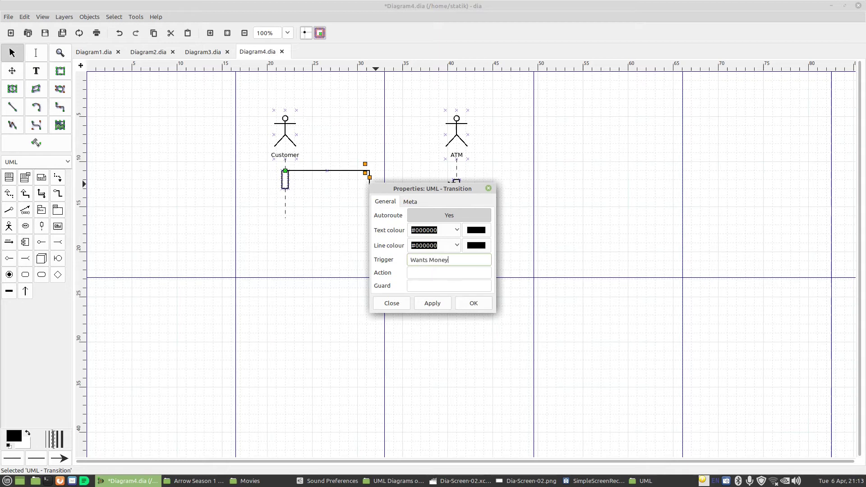
{"action": "left_click", "coordinate": [440, 274]}
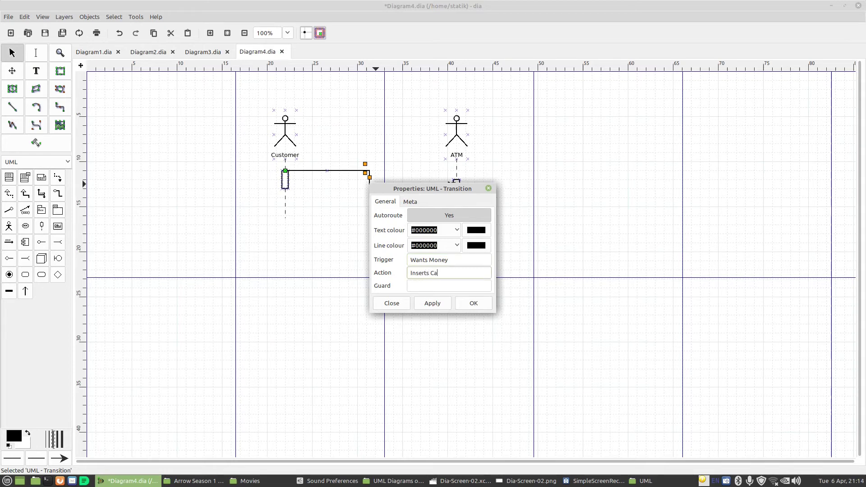
{"action": "left_click", "coordinate": [473, 304]}
{"action": "left_click", "coordinate": [358, 201]}
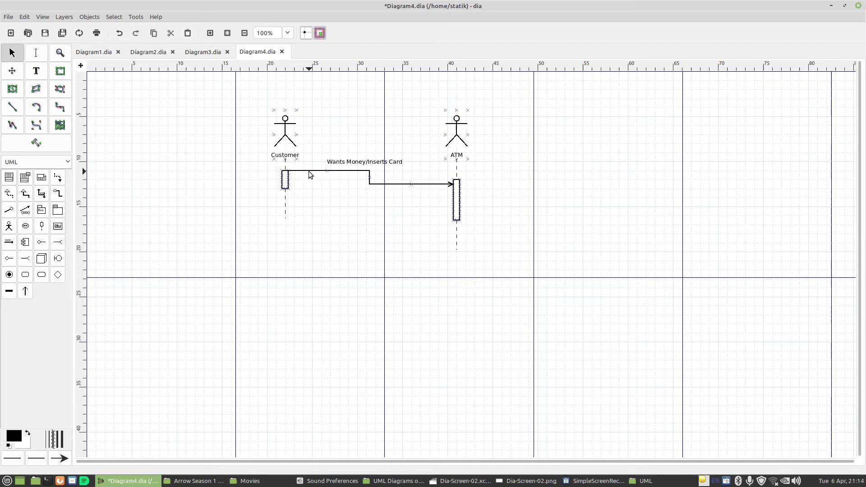
{"action": "mouse_move", "coordinate": [287, 170]}
{"action": "left_mouse_down"}
{"action": "mouse_move", "coordinate": [300, 179]}
{"action": "mouse_move", "coordinate": [288, 179]}
{"action": "left_mouse_up"}
{"action": "left_click", "coordinate": [310, 202]}
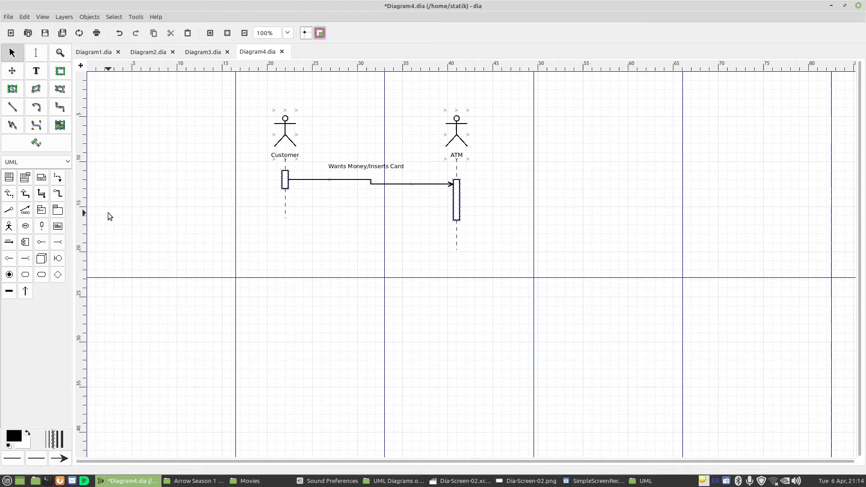
Add a self-transition that leaves ATM's activation box on its right side and loops back to it slightly lower.
{"action": "left_click", "coordinate": [26, 291]}
{"action": "left_click_drag", "start_coordinate": [460, 185], "coordinate": [576, 197]}
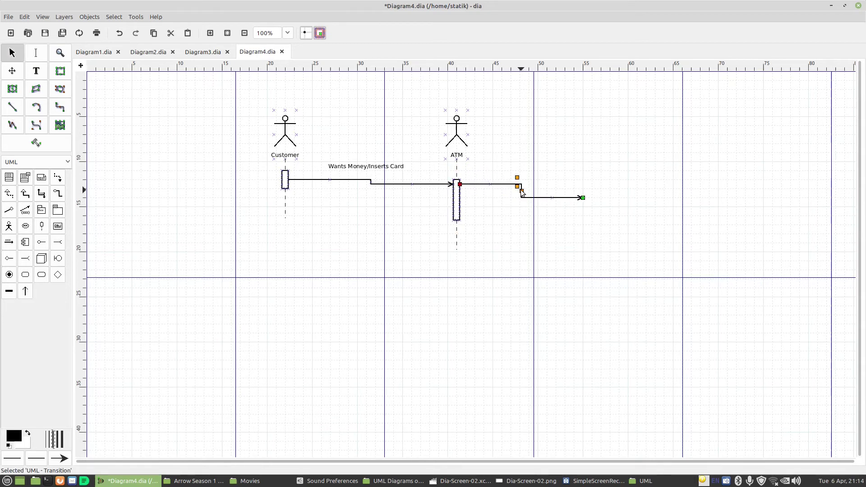
{"action": "left_click_drag", "start_coordinate": [521, 191], "coordinate": [460, 197]}
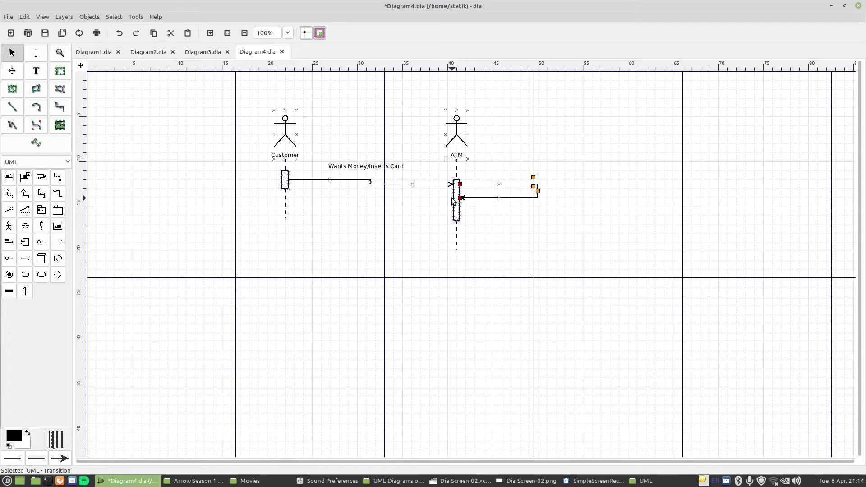
Set the self-transition's trigger to Card Inserted and its action to Read Account Number.
{"action": "double_click", "coordinate": [491, 184]}
{"action": "left_click", "coordinate": [427, 263]}
{"action": "type", "text": "Card Inserted"}
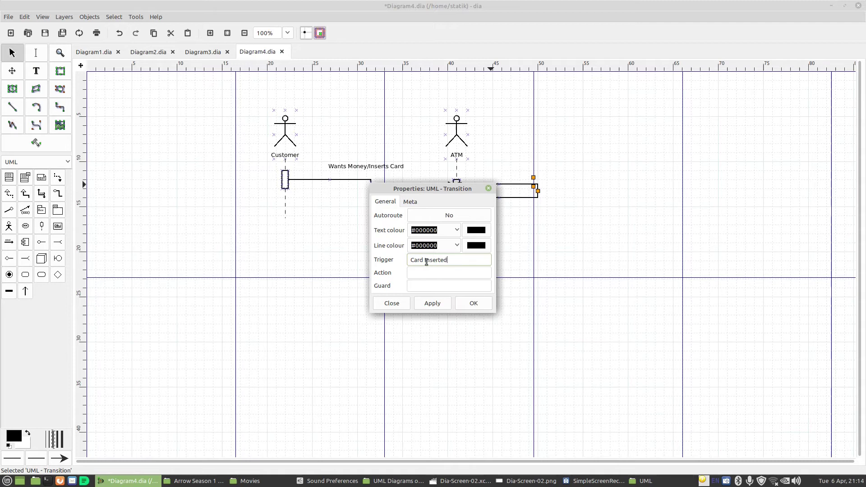
{"action": "left_click", "coordinate": [419, 273]}
{"action": "type", "text": "Read A"}
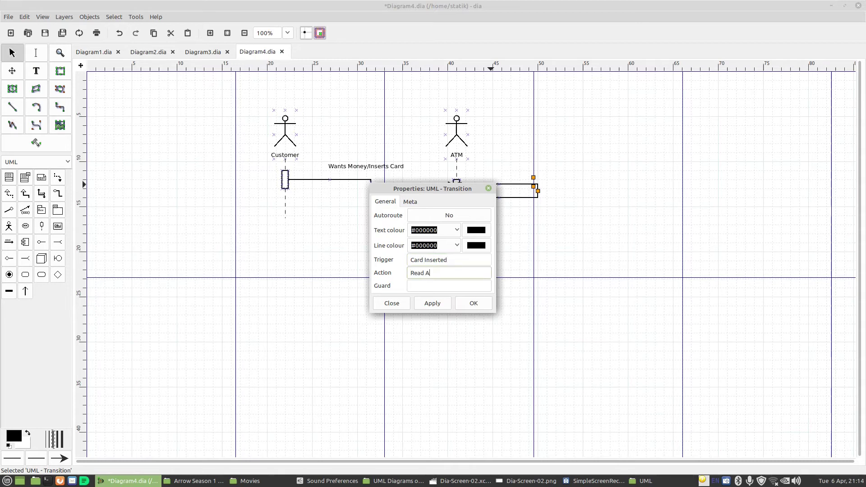
{"action": "type", "text": "ccount Number"}
Set the self-transition's guard to Invalid Card and move its label left so it sits above the loop.
{"action": "left_click", "coordinate": [427, 287]}
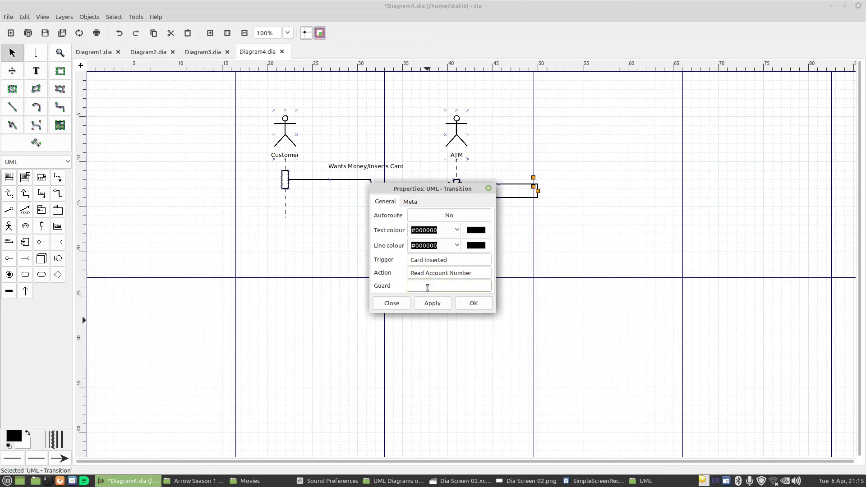
{"action": "type", "text": "No"}
{"action": "key", "text": "BackSpace"}
{"action": "key", "text": "BackSpace"}
{"action": "key", "text": "BackSpace"}
{"action": "key", "text": "BackSpace"}
{"action": "key", "text": "BackSpace"}
{"action": "key", "text": "BackSpace"}
{"action": "key", "text": "BackSpace"}
{"action": "key", "text": "BackSpace"}
{"action": "key", "text": "BackSpace"}
{"action": "type", "text": "Invalid Card"}
{"action": "left_click", "coordinate": [469, 305]}
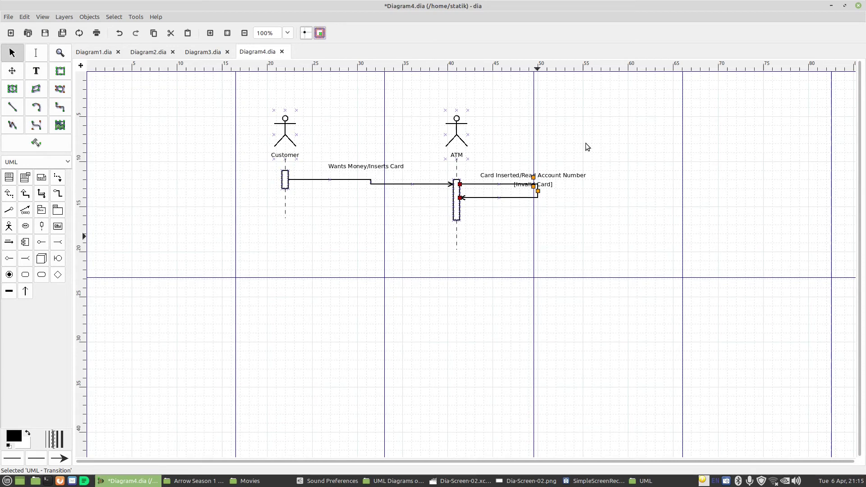
{"action": "left_click_drag", "start_coordinate": [534, 177], "coordinate": [511, 178]}
{"action": "left_click", "coordinate": [564, 186]}
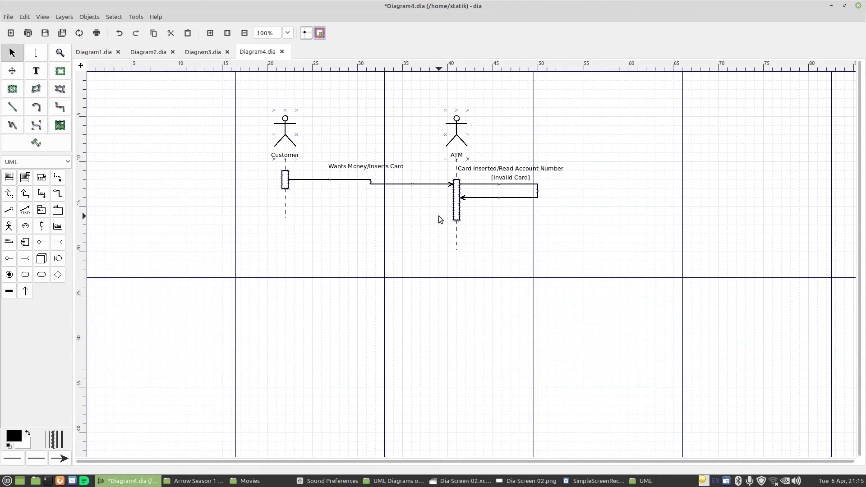
Shorten Customer's lifeline to end just below its activation box, and add a second lifeline continuing directly beneath it.
{"action": "left_click", "coordinate": [286, 214]}
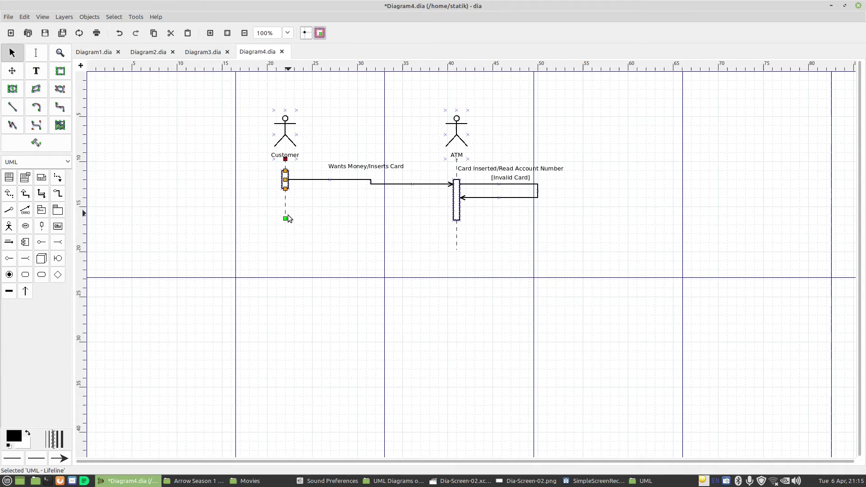
{"action": "left_click_drag", "start_coordinate": [285, 218], "coordinate": [285, 198]}
{"action": "left_click", "coordinate": [301, 242]}
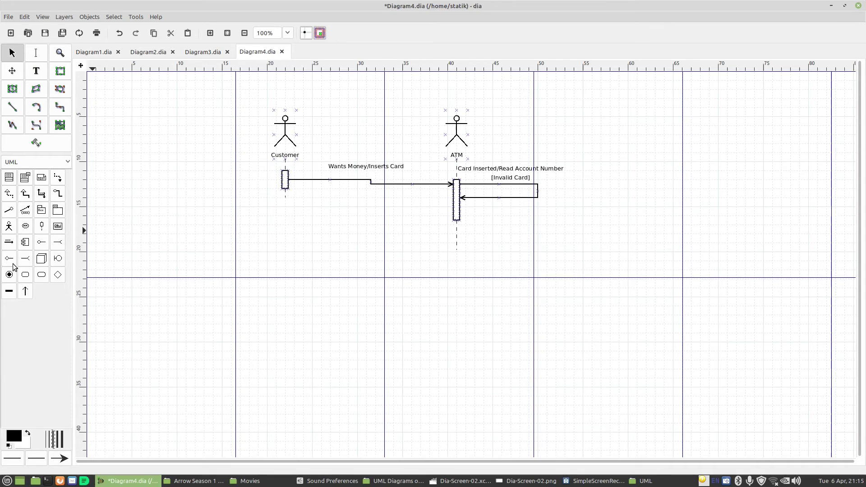
{"action": "left_click", "coordinate": [41, 226]}
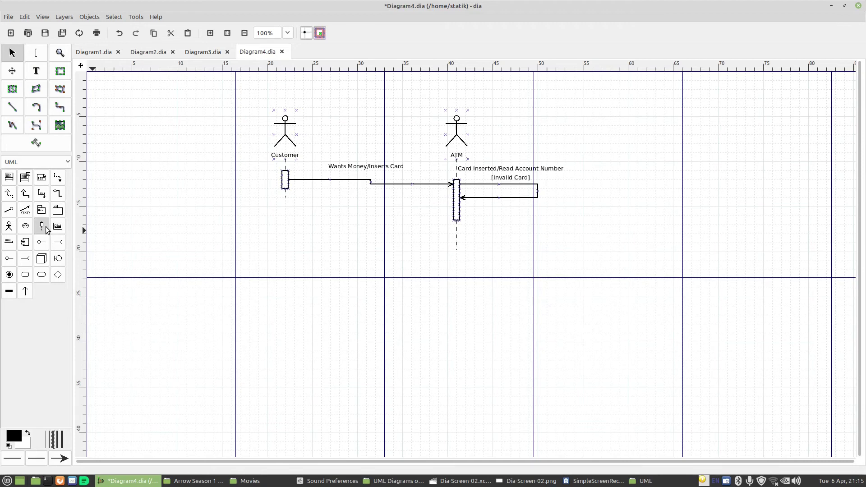
{"action": "left_click", "coordinate": [279, 218]}
{"action": "left_click_drag", "start_coordinate": [280, 223], "coordinate": [286, 194]}
{"action": "left_click", "coordinate": [336, 234]}
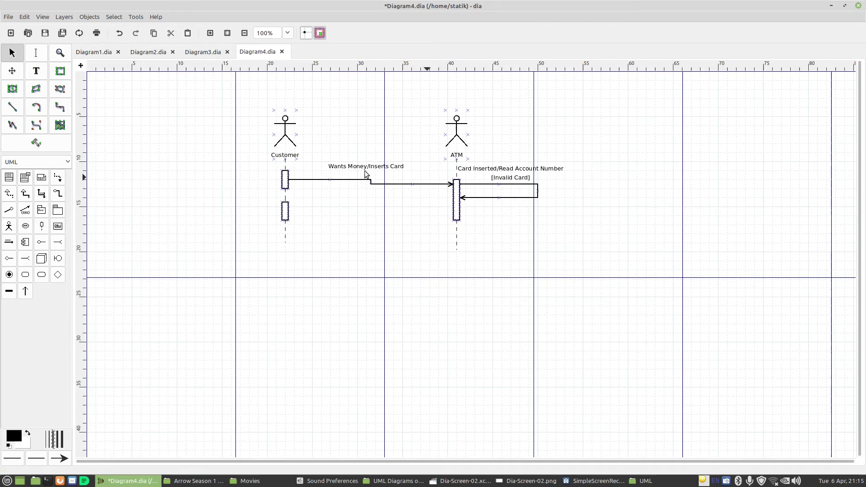
Draw a transition from ATM's activation box back to Customer's second activation box, and shift that second box slightly down.
{"action": "left_click", "coordinate": [25, 291]}
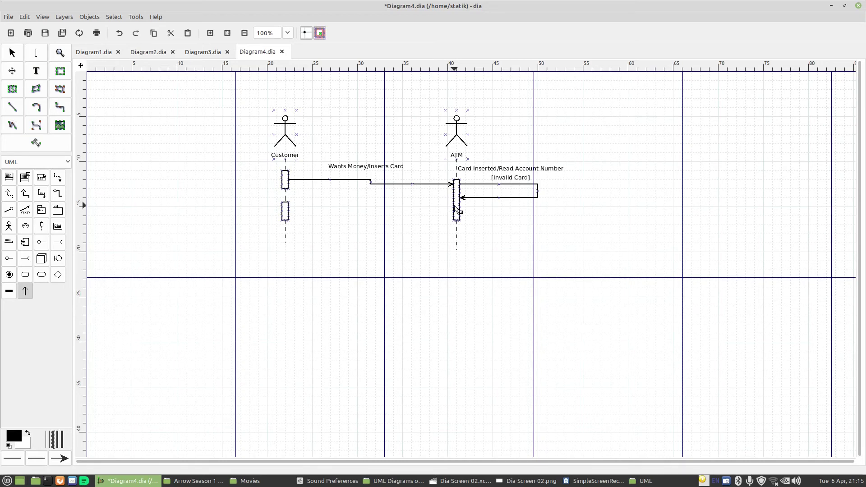
{"action": "left_click_drag", "start_coordinate": [454, 209], "coordinate": [289, 211]}
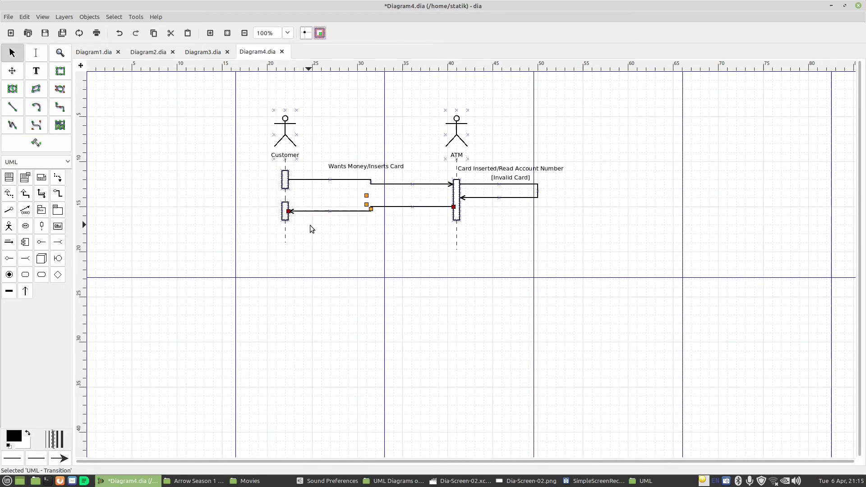
{"action": "left_click", "coordinate": [287, 221]}
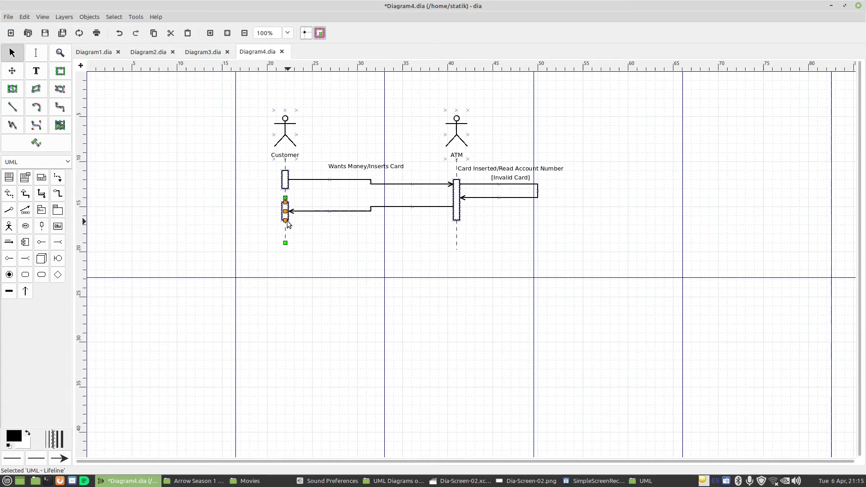
{"action": "left_click_drag", "start_coordinate": [285, 212], "coordinate": [285, 216]}
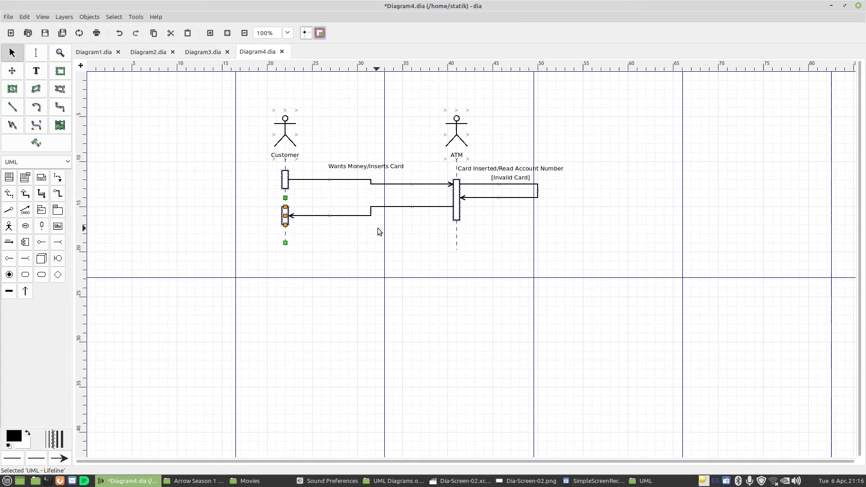
Set the ATM-to-Customer return transition's trigger to Valid Acccount Number and its action to Request Pin.
{"action": "double_click", "coordinate": [362, 215]}
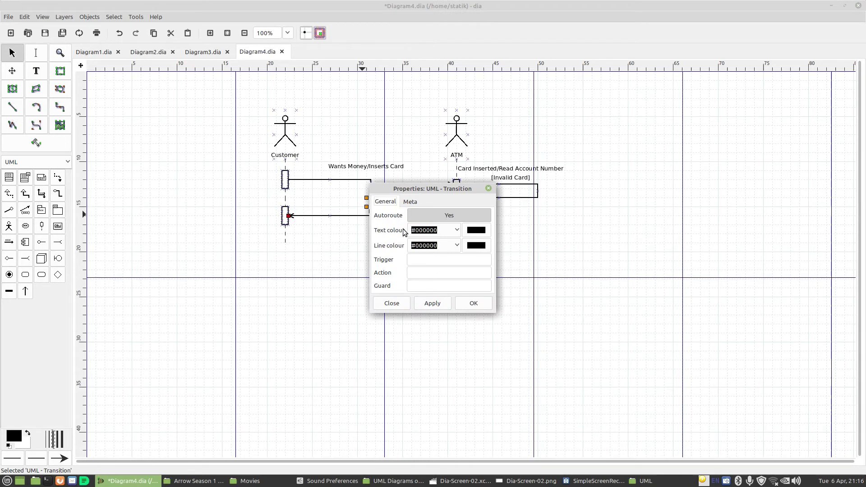
{"action": "left_click", "coordinate": [419, 260]}
{"action": "type", "text": "Account"}
{"action": "key", "text": "BackSpace"}
{"action": "key", "text": "BackSpace"}
{"action": "key", "text": "BackSpace"}
{"action": "key", "text": "BackSpace"}
{"action": "key", "text": "BackSpace"}
{"action": "key", "text": "BackSpace"}
{"action": "key", "text": "BackSpace"}
{"action": "type", "text": "Valid"}
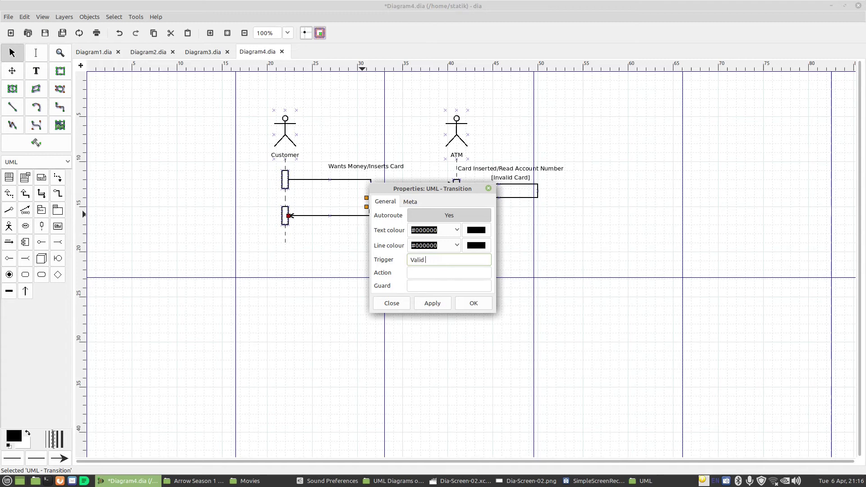
{"action": "type", "text": " Acccount Number"}
{"action": "key", "text": "Tab"}
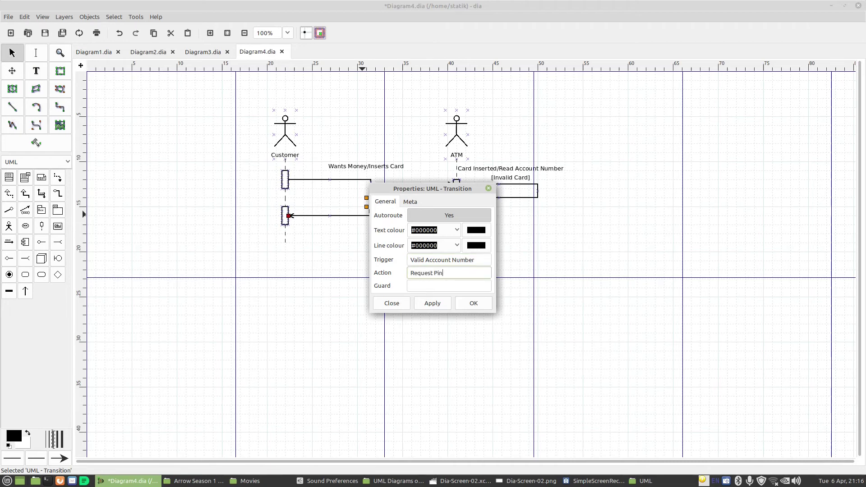
{"action": "type", "text": "Request Pin"}
{"action": "left_click", "coordinate": [473, 303]}
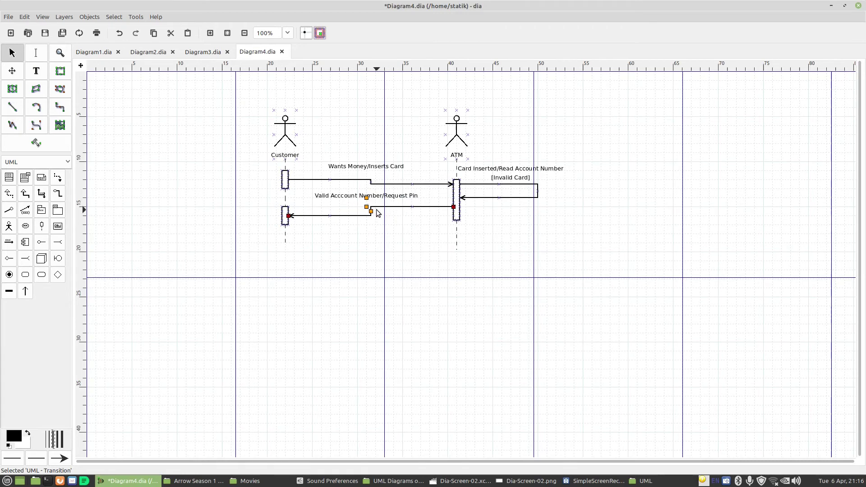
Lengthen Customer's second lifeline and stretch its activation box down to about 20.5 on the vertical ruler.
{"action": "left_click", "coordinate": [286, 231]}
{"action": "left_click_drag", "start_coordinate": [285, 225], "coordinate": [285, 269]}
{"action": "left_click_drag", "start_coordinate": [285, 229], "coordinate": [284, 257]}
Extend ATM's lifeline down to about 29 on the vertical ruler and its activation box to about 22.5.
{"action": "left_click", "coordinate": [459, 217]}
{"action": "left_click", "coordinate": [412, 224]}
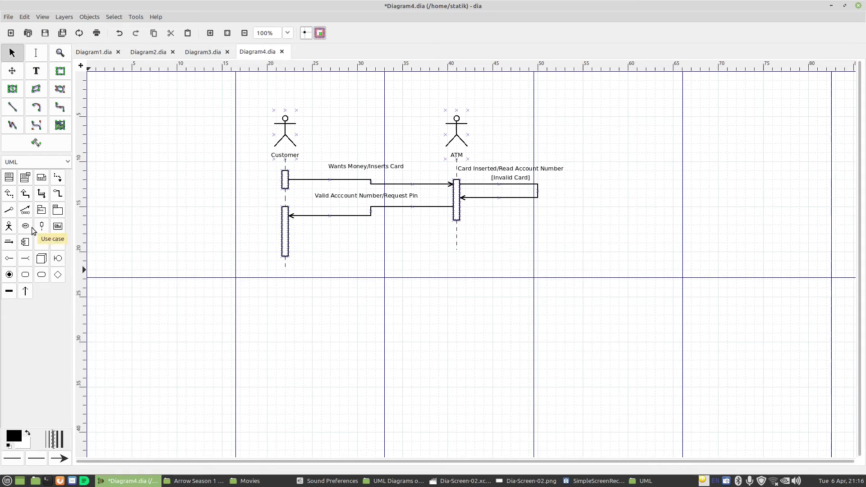
{"action": "left_click", "coordinate": [459, 224]}
{"action": "left_click_drag", "start_coordinate": [457, 221], "coordinate": [457, 332]}
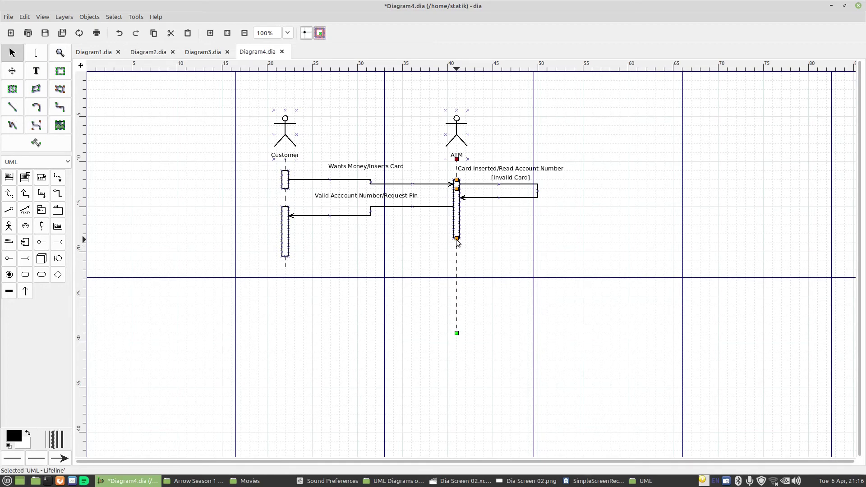
{"action": "left_click_drag", "start_coordinate": [457, 239], "coordinate": [457, 275]}
Draw a transition from Customer's second activation box to ATM's activation box, starting a little below the incoming return arrow.
{"action": "left_click", "coordinate": [30, 292]}
{"action": "left_click_drag", "start_coordinate": [289, 226], "coordinate": [452, 243]}
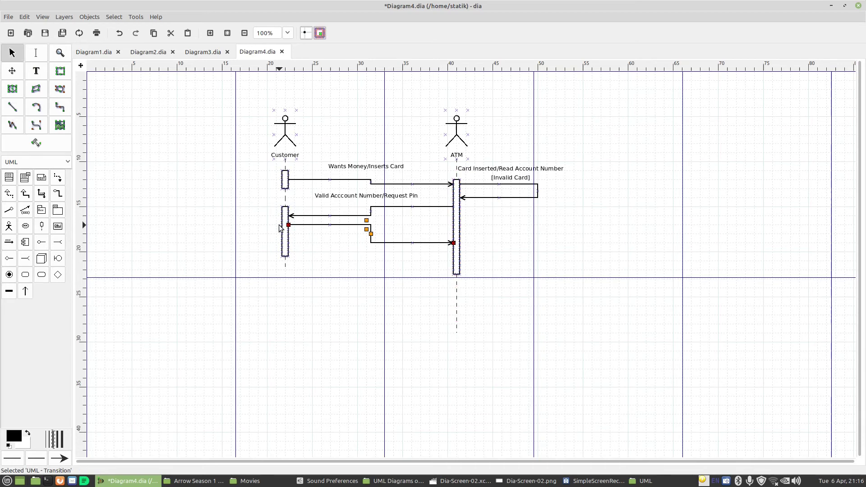
{"action": "left_click_drag", "start_coordinate": [289, 226], "coordinate": [288, 234]}
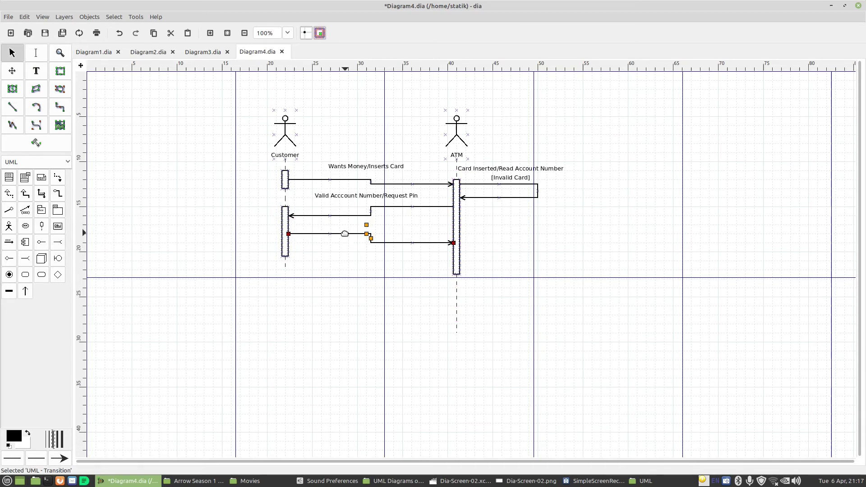
Set the new Customer-to-ATM transition's trigger to Pin Requested and its action to Enter Pin.
{"action": "double_click", "coordinate": [346, 234]}
{"action": "left_click", "coordinate": [423, 259]}
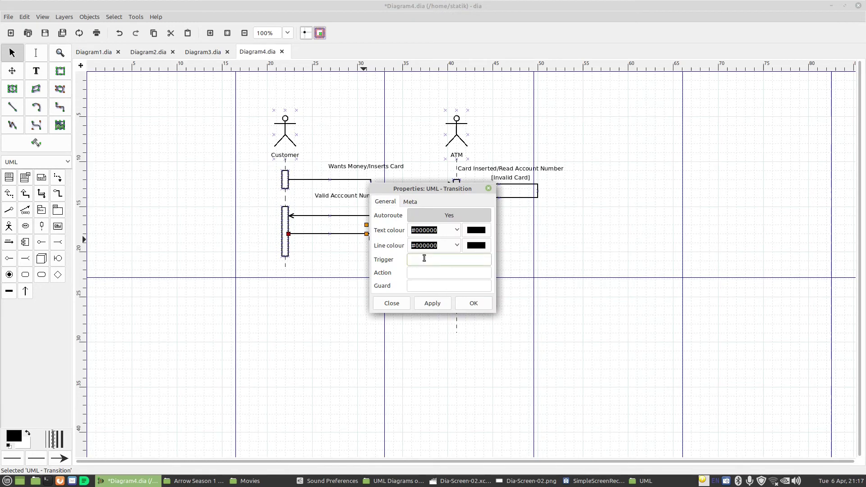
{"action": "type", "text": "Pin Req"}
{"action": "left_click", "coordinate": [446, 273]}
{"action": "type", "text": "Enter Pin"}
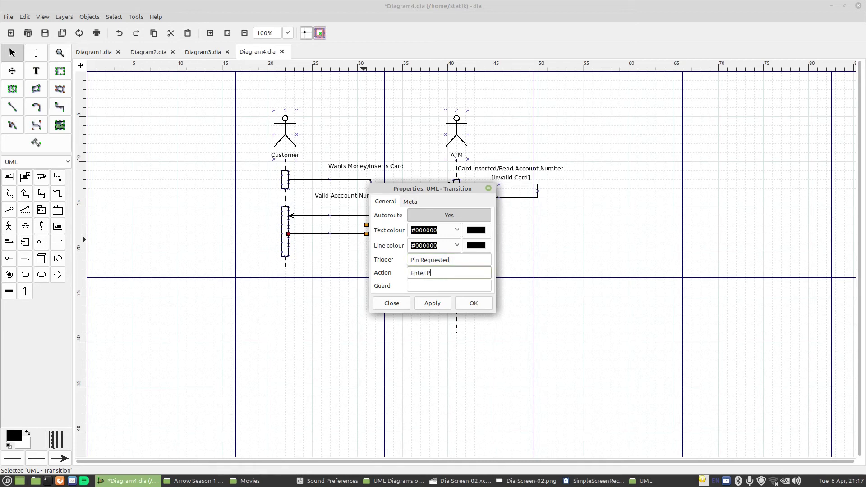
{"action": "left_click", "coordinate": [473, 304]}
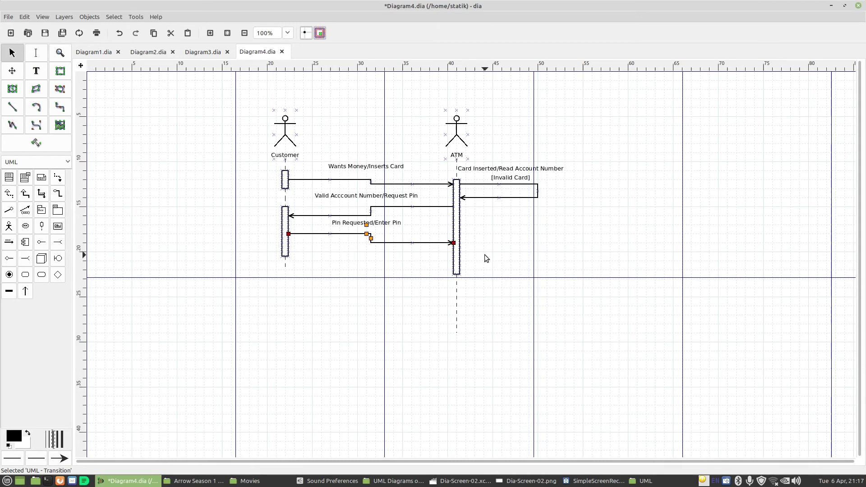
Extend ATM's lifeline and activation box further down, and draw a second self-transition looping out from the box and back below.
{"action": "left_click", "coordinate": [456, 273]}
{"action": "left_click_drag", "start_coordinate": [456, 276], "coordinate": [457, 396]}
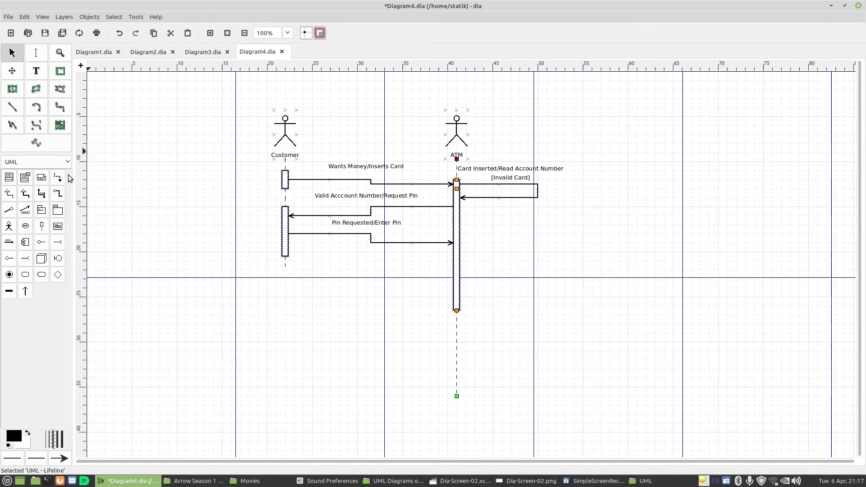
{"action": "left_click", "coordinate": [25, 291]}
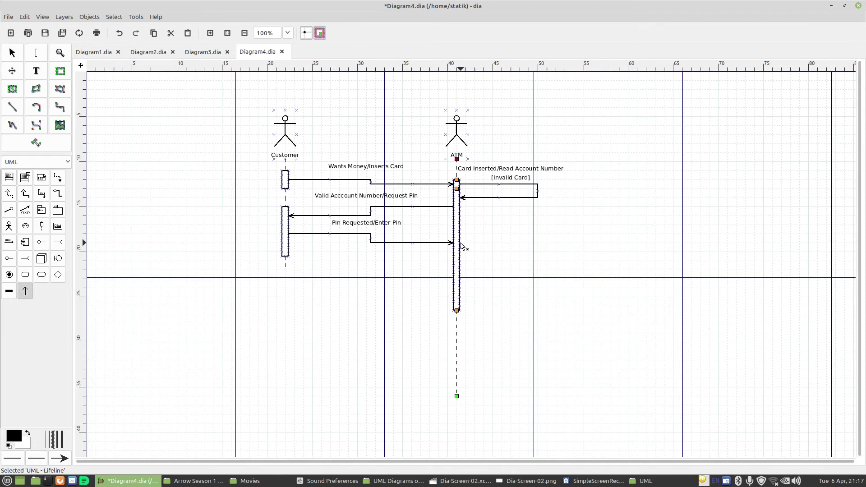
{"action": "left_click_drag", "start_coordinate": [460, 244], "coordinate": [546, 270]}
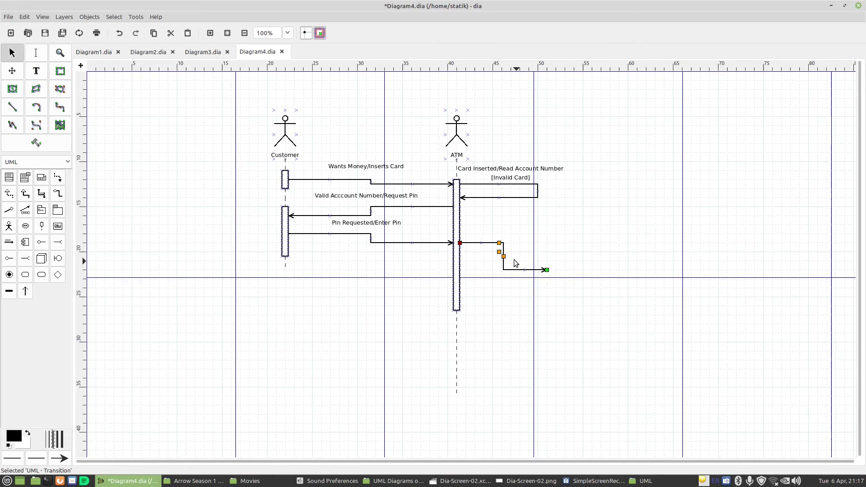
{"action": "left_click_drag", "start_coordinate": [502, 255], "coordinate": [460, 270]}
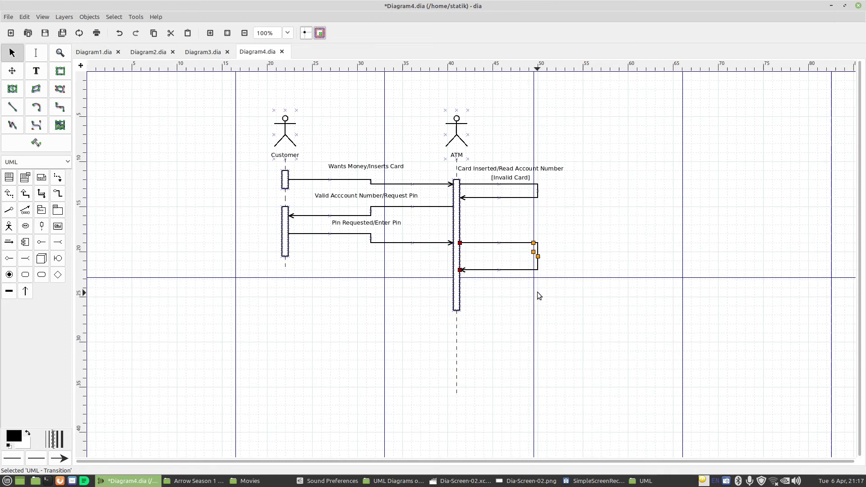
Label ATM's second self-transition with trigger Pin Received and action Encrypt Account and Pin, and move the label above the loop.
{"action": "double_click", "coordinate": [503, 244]}
{"action": "left_click", "coordinate": [442, 260]}
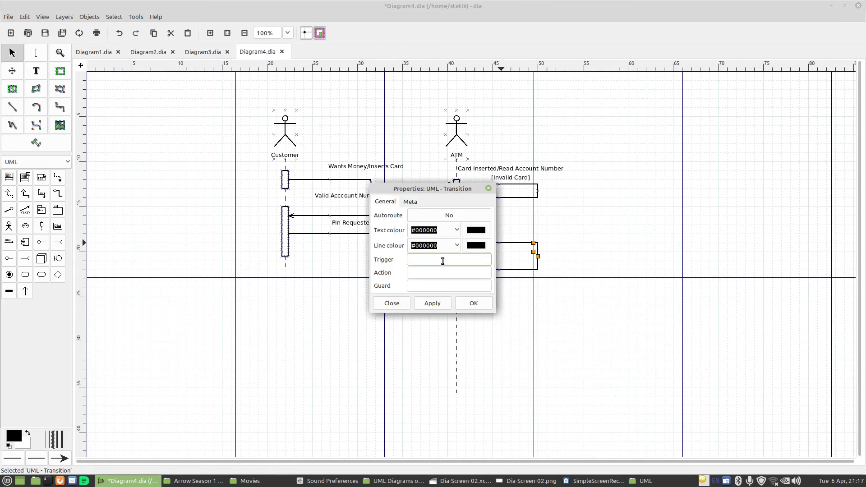
{"action": "type", "text": "Pin Received"}
{"action": "left_click", "coordinate": [418, 272]}
{"action": "type", "text": "Enc"}
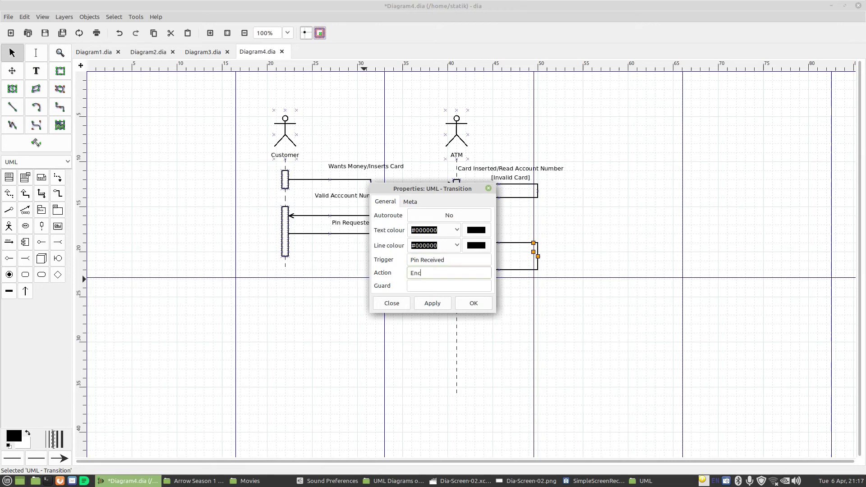
{"action": "type", "text": "rypt Account and Pin"}
{"action": "left_click", "coordinate": [473, 303]}
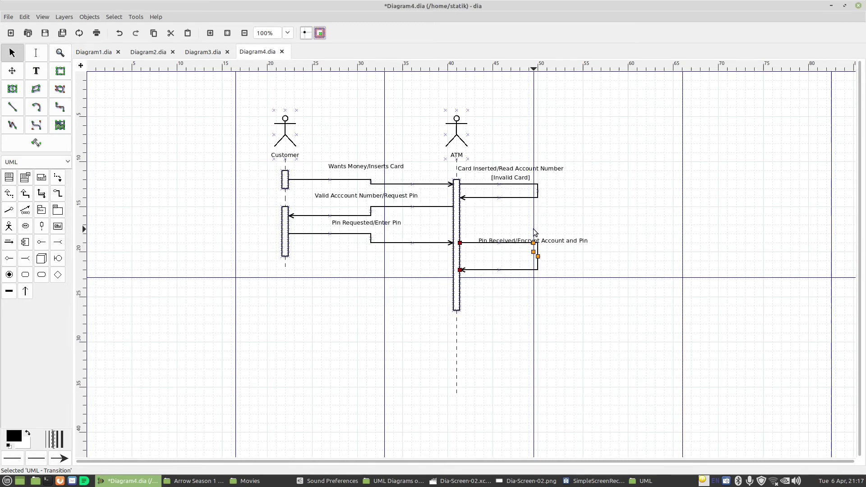
{"action": "left_click_drag", "start_coordinate": [533, 243], "coordinate": [529, 234]}
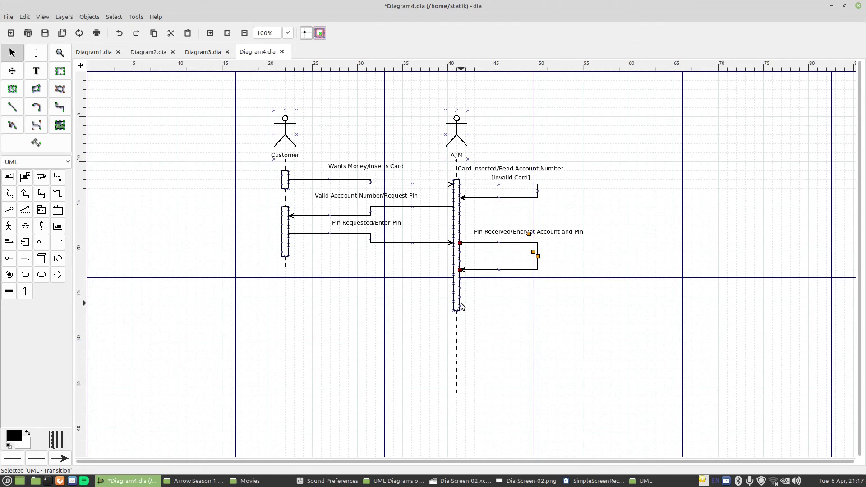
Add an actor named Bank to the right of ATM and align it with the other two actors.
{"action": "left_click", "coordinate": [9, 226]}
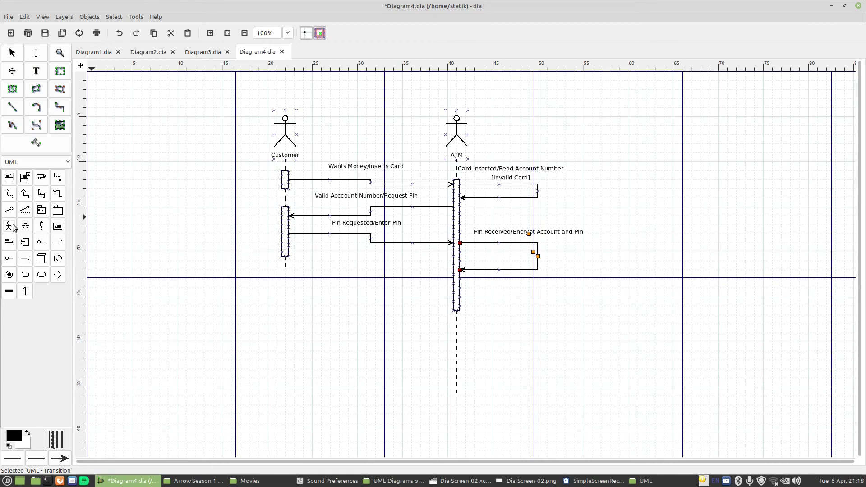
{"action": "left_click", "coordinate": [664, 134]}
{"action": "type", "text": "Bank"}
{"action": "key", "text": "Delete"}
{"action": "key", "text": "Delete"}
{"action": "key", "text": "Delete"}
{"action": "key", "text": "Delete"}
{"action": "key", "text": "Delete"}
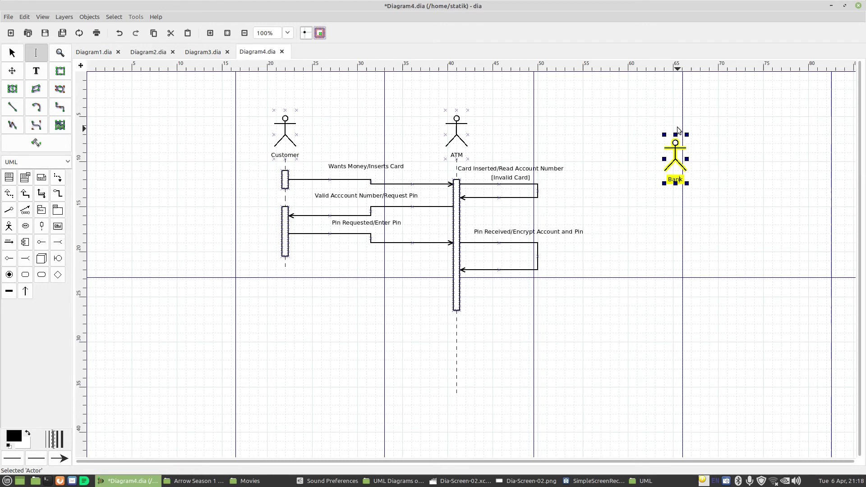
{"action": "left_click", "coordinate": [726, 216]}
{"action": "left_click_drag", "start_coordinate": [675, 162], "coordinate": [673, 138]}
{"action": "left_click", "coordinate": [669, 245]}
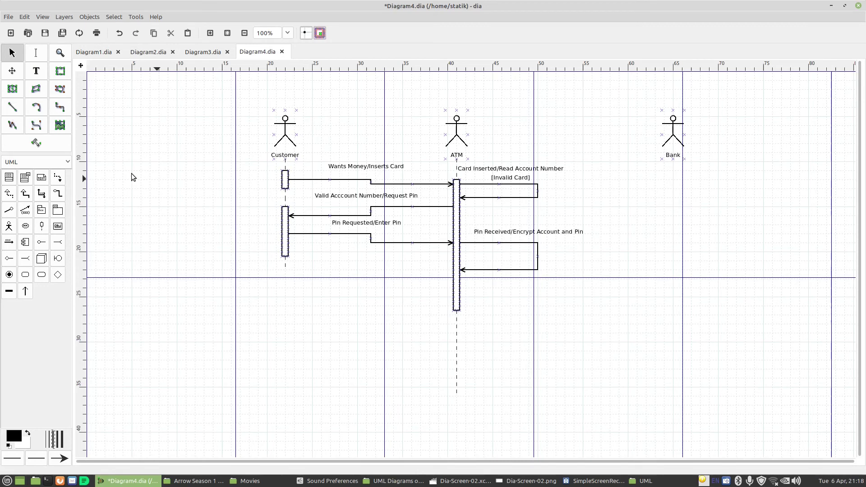
Attach a long lifeline beneath Bank and stretch its activation box from about 24 to 30.5 on the vertical ruler.
{"action": "left_click", "coordinate": [42, 227]}
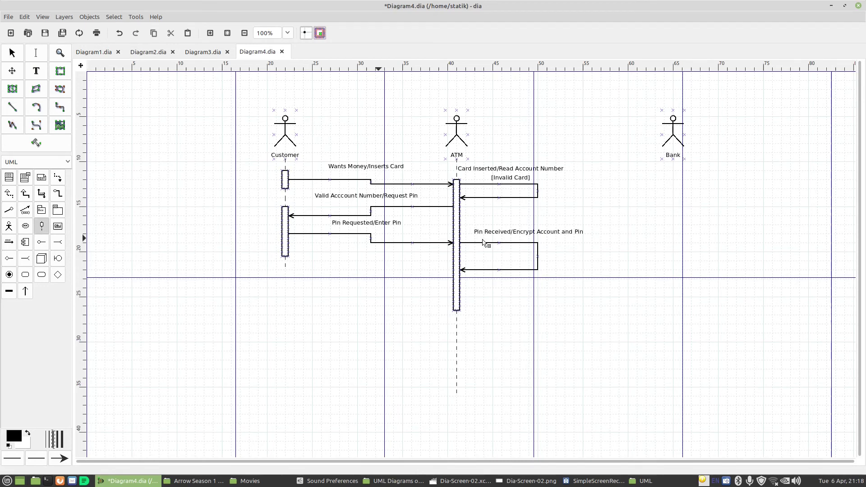
{"action": "left_click", "coordinate": [684, 190]}
{"action": "left_click_drag", "start_coordinate": [686, 190], "coordinate": [675, 405]}
{"action": "left_click_drag", "start_coordinate": [675, 197], "coordinate": [673, 319]}
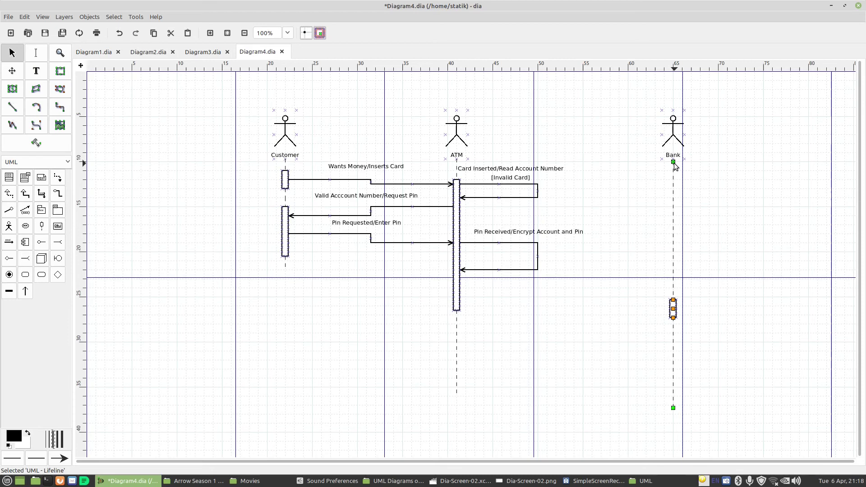
{"action": "left_click_drag", "start_coordinate": [672, 159], "coordinate": [673, 159]}
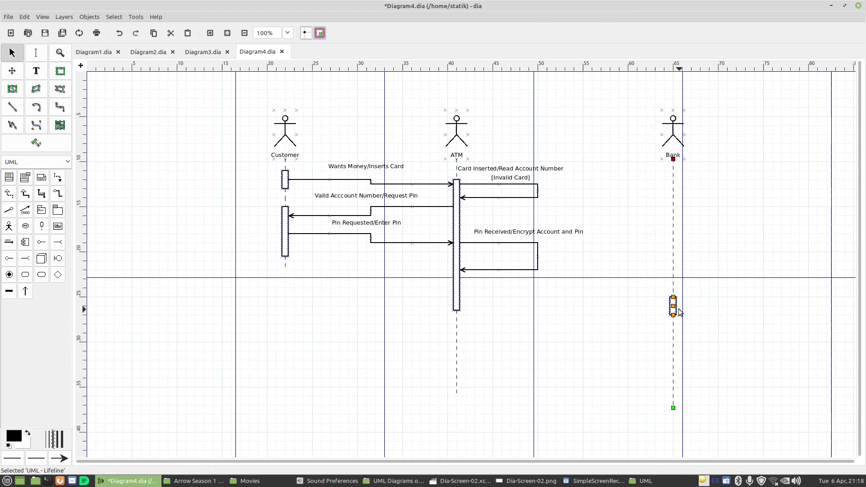
{"action": "left_click_drag", "start_coordinate": [673, 309], "coordinate": [673, 346]}
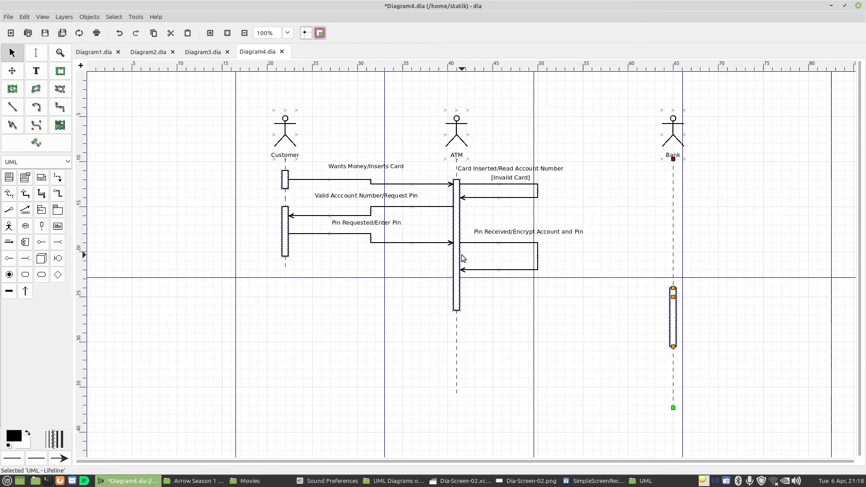
Draw a transition from ATM to Bank's activation box, with trigger Encrypted Pin/Account and action Request Validation.
{"action": "left_click", "coordinate": [27, 291]}
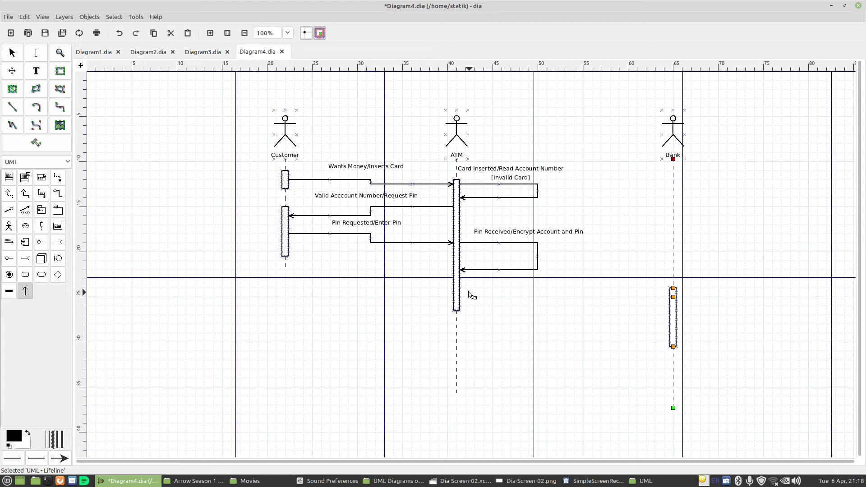
{"action": "left_click_drag", "start_coordinate": [457, 288], "coordinate": [670, 302]}
{"action": "double_click", "coordinate": [595, 302]}
{"action": "left_click", "coordinate": [414, 260]}
{"action": "type", "text": "Encrypted Pin"}
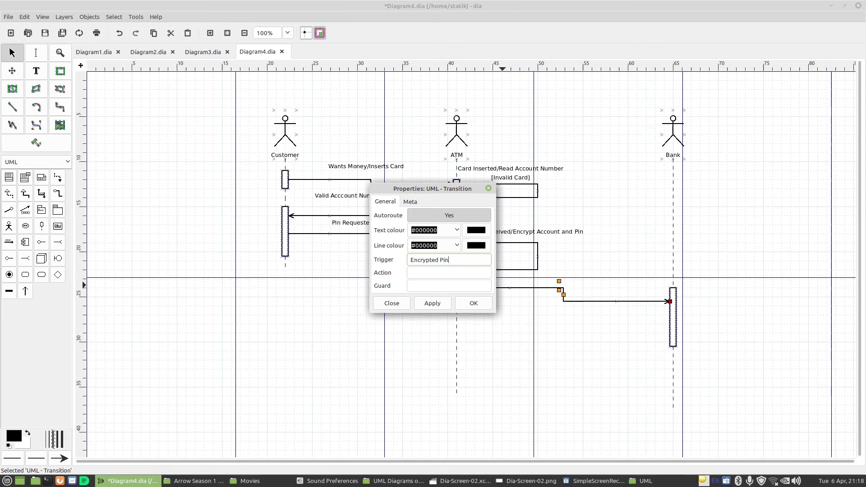
{"action": "type", "text": "/Account"}
{"action": "key", "text": "Tab"}
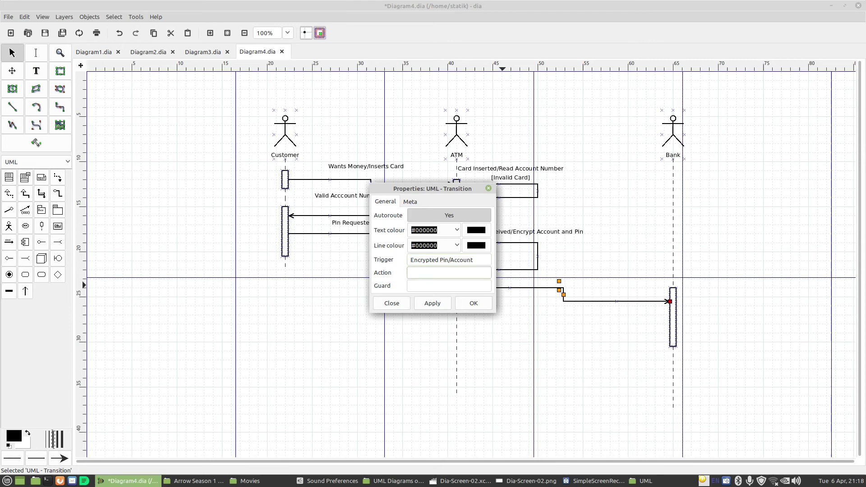
{"action": "type", "text": "Request Validatio"}
{"action": "left_click", "coordinate": [486, 303]}
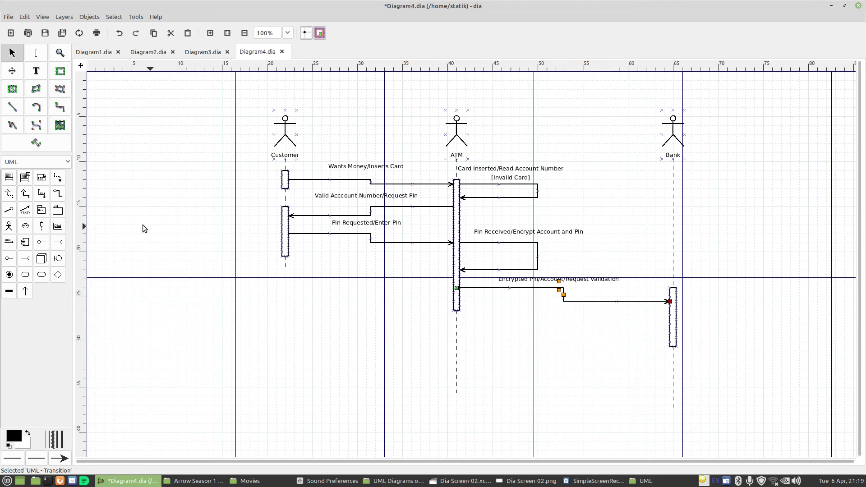
Draw a large package around ATM's second self-transition and Bank's activation box, and send it to the back.
{"action": "left_click", "coordinate": [58, 210]}
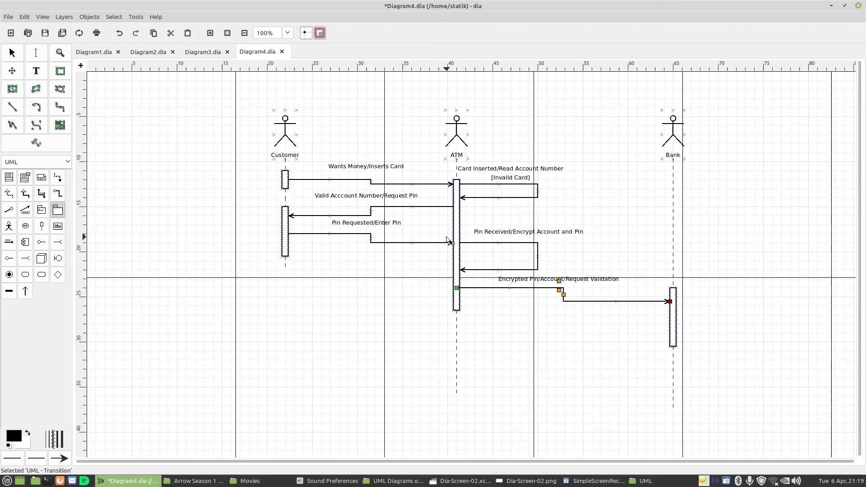
{"action": "mouse_move", "coordinate": [430, 216]}
{"action": "left_mouse_down"}
{"action": "mouse_move", "coordinate": [617, 327]}
{"action": "mouse_move", "coordinate": [696, 361]}
{"action": "left_mouse_up"}
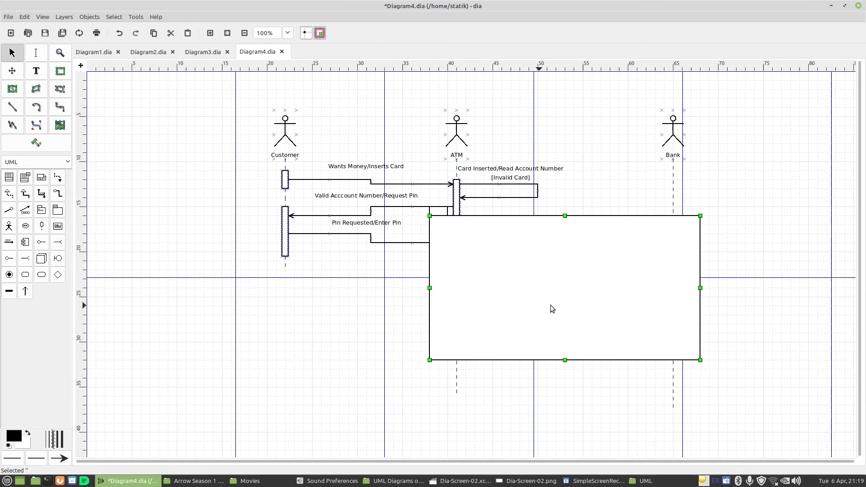
{"action": "left_click", "coordinate": [88, 18]}
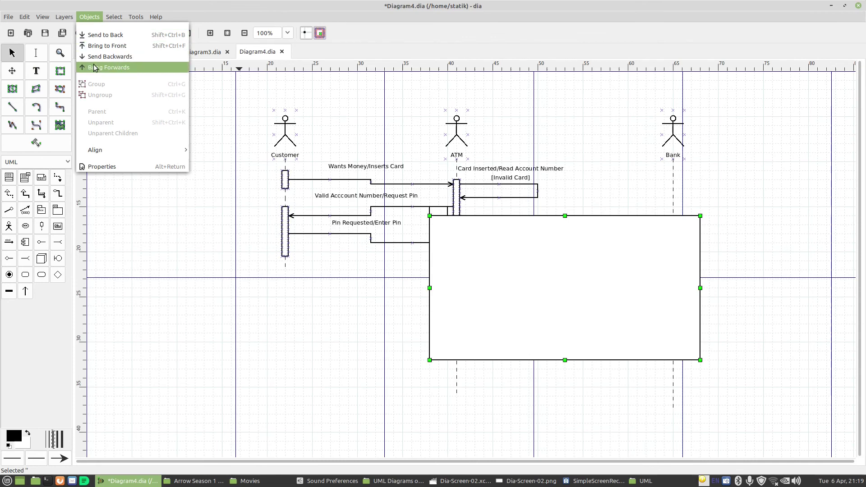
{"action": "left_click", "coordinate": [89, 38]}
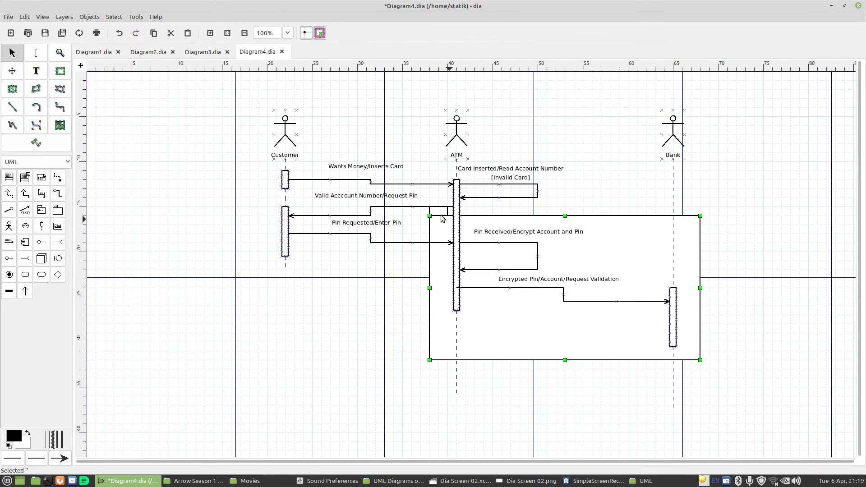
Name the large package around the ATM and Bank interactions "Encryption Module".
{"action": "double_click", "coordinate": [551, 216]}
{"action": "left_click", "coordinate": [423, 200]}
{"action": "type", "text": "Encryption Mod"}
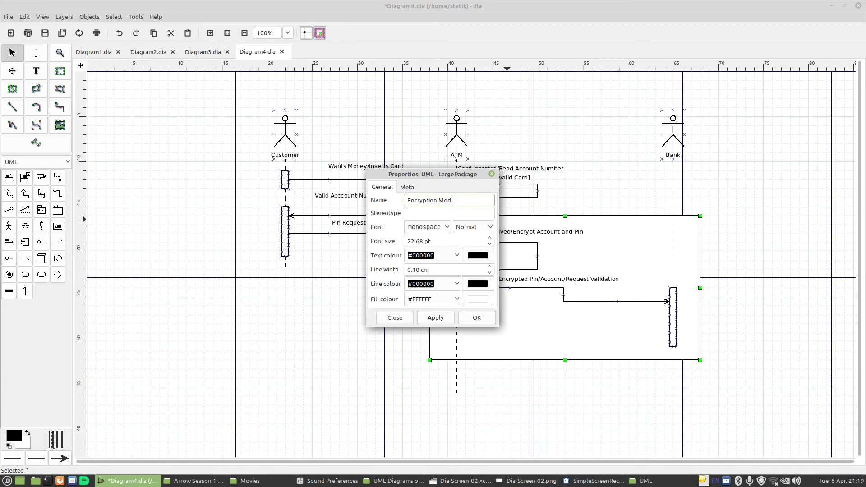
{"action": "type", "text": "ule"}
{"action": "left_click", "coordinate": [479, 318]}
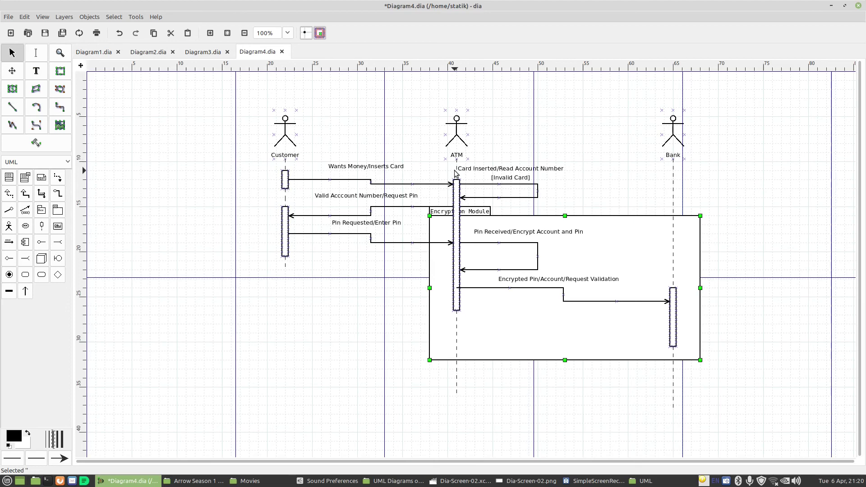
Add a note left of Customer's lifeline reading "This Customer is / waiting while the / software Interaction / occurs" on four lines.
{"action": "left_click", "coordinate": [42, 178]}
{"action": "left_click", "coordinate": [194, 215]}
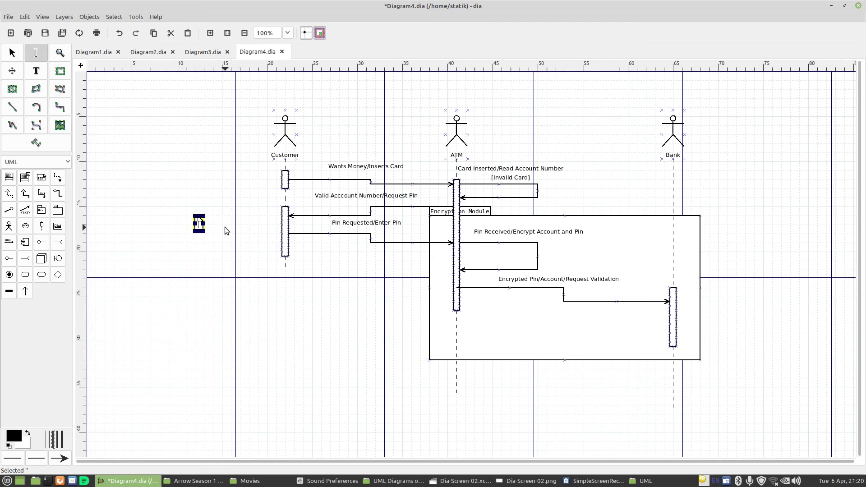
{"action": "type", "text": "This Customer is"}
{"action": "key", "text": "Return"}
{"action": "type", "text": "Waiting while the"}
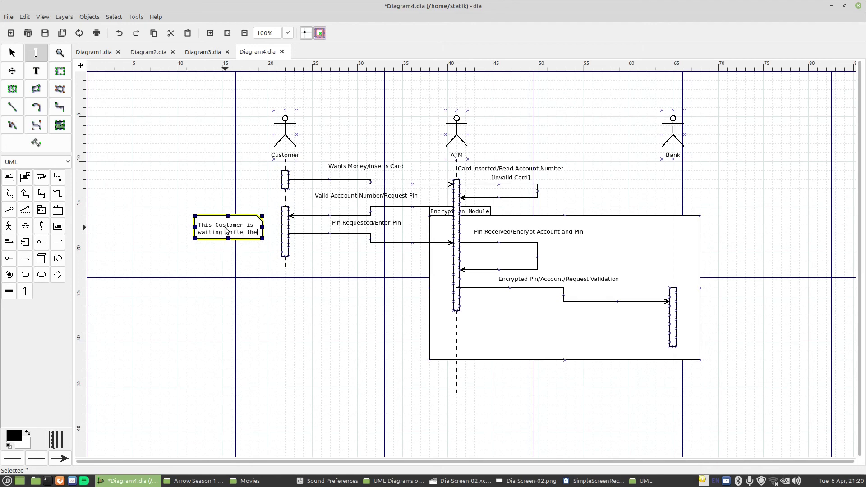
{"action": "key", "text": "Return"}
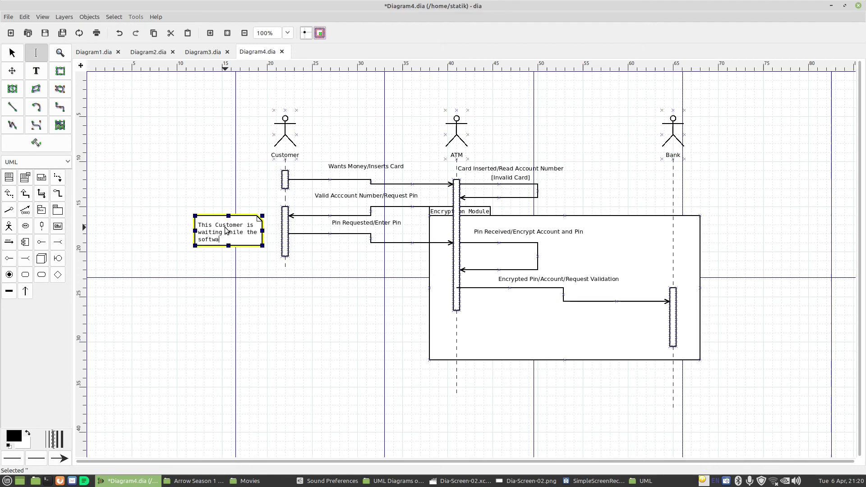
{"action": "type", "text": "software Interaction"}
{"action": "key", "text": "Return"}
{"action": "type", "text": "occ"}
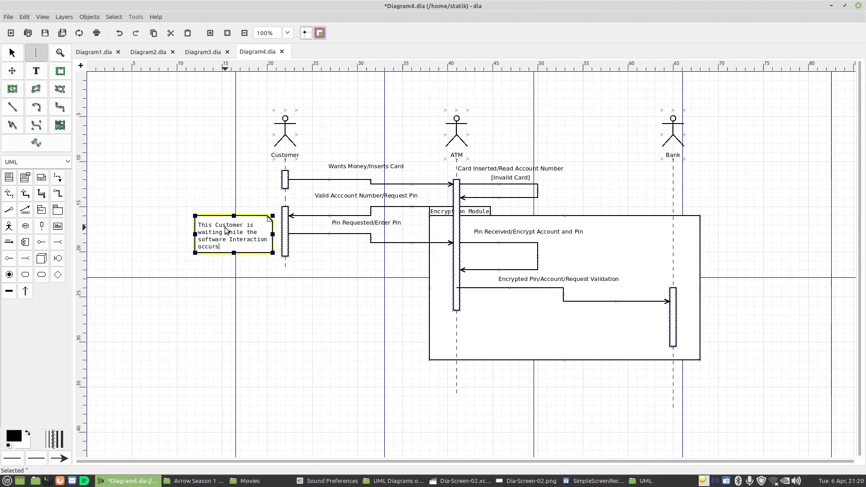
{"action": "type", "text": "urs"}
Move the note slightly up and left, clear of Customer's lifeline, with its upper edge at about 13 on the vertical ruler.
{"action": "left_click", "coordinate": [302, 323]}
{"action": "left_click_drag", "start_coordinate": [234, 239], "coordinate": [225, 211]}
{"action": "left_click", "coordinate": [269, 308]}
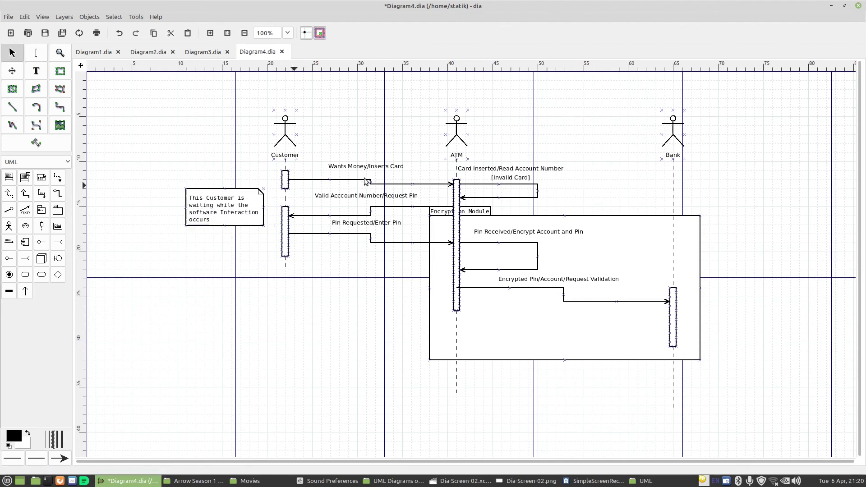